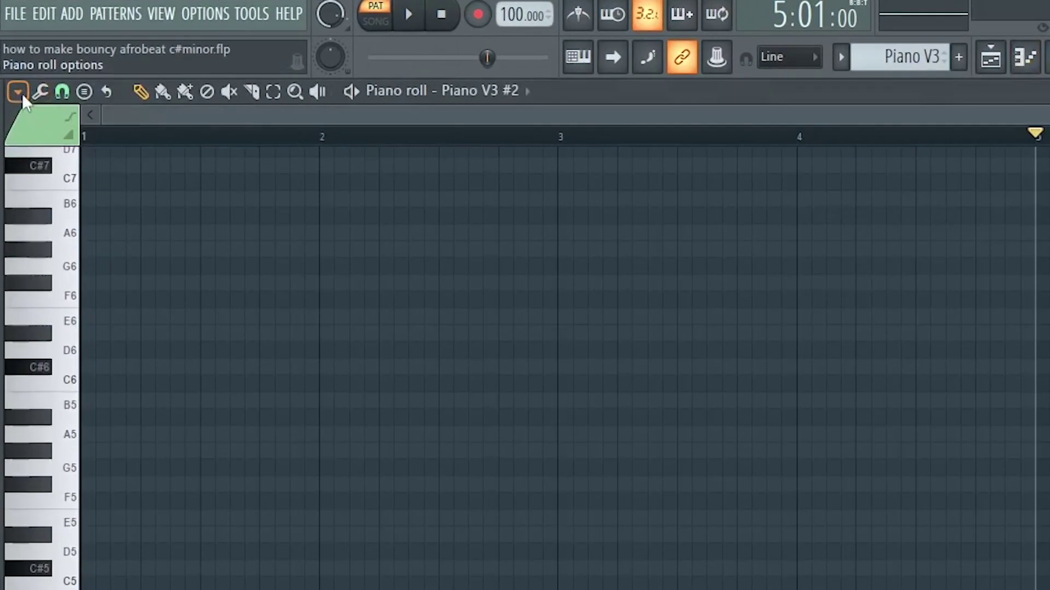
Step: Turn on piano roll scale highlighting with C# as the root note
click(22, 93)
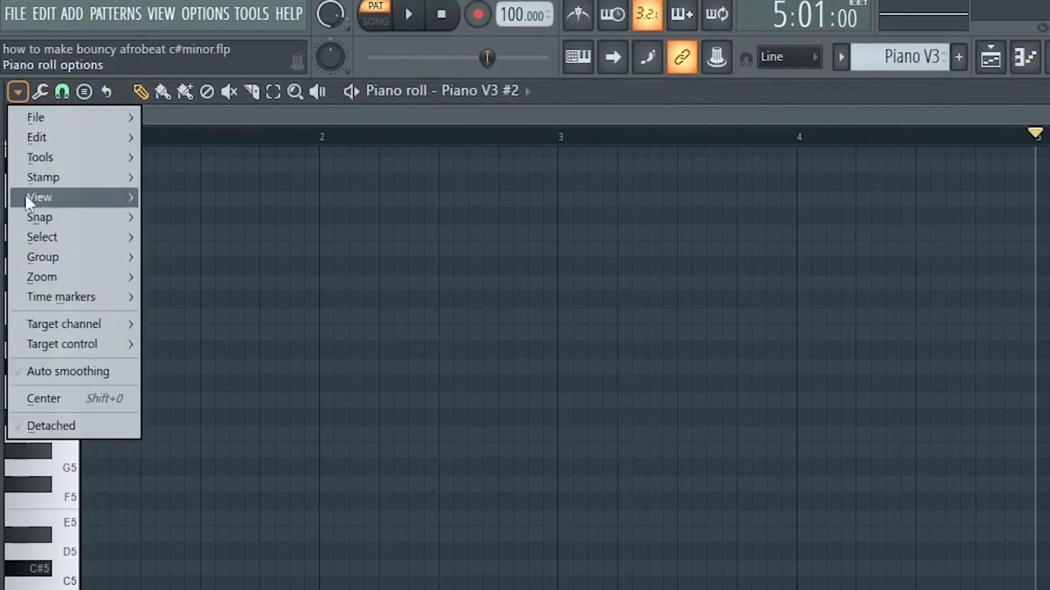
mouse_move(45, 197)
mouse_move(241, 473)
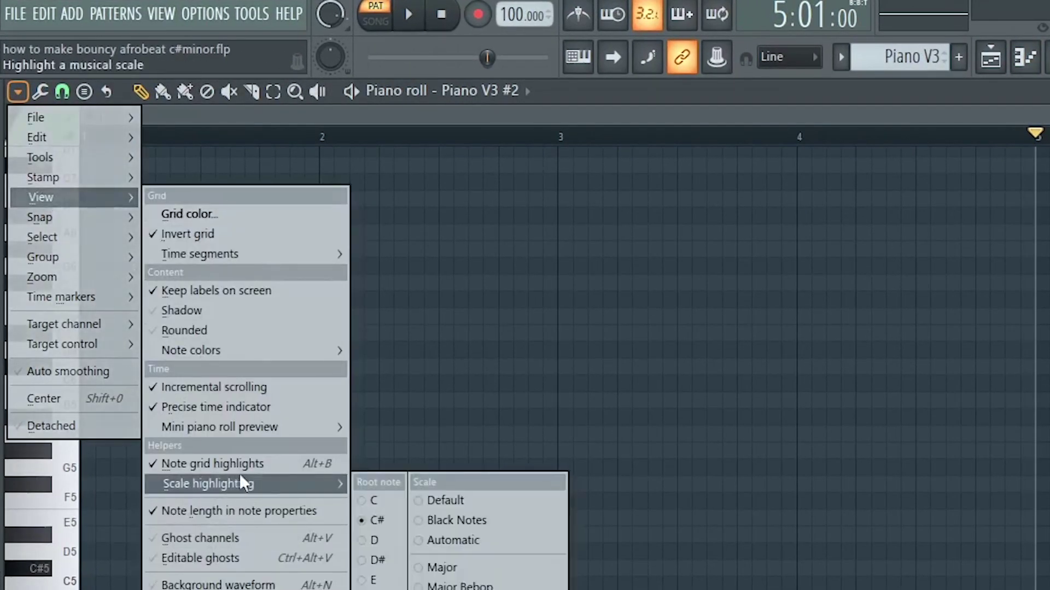
click(385, 526)
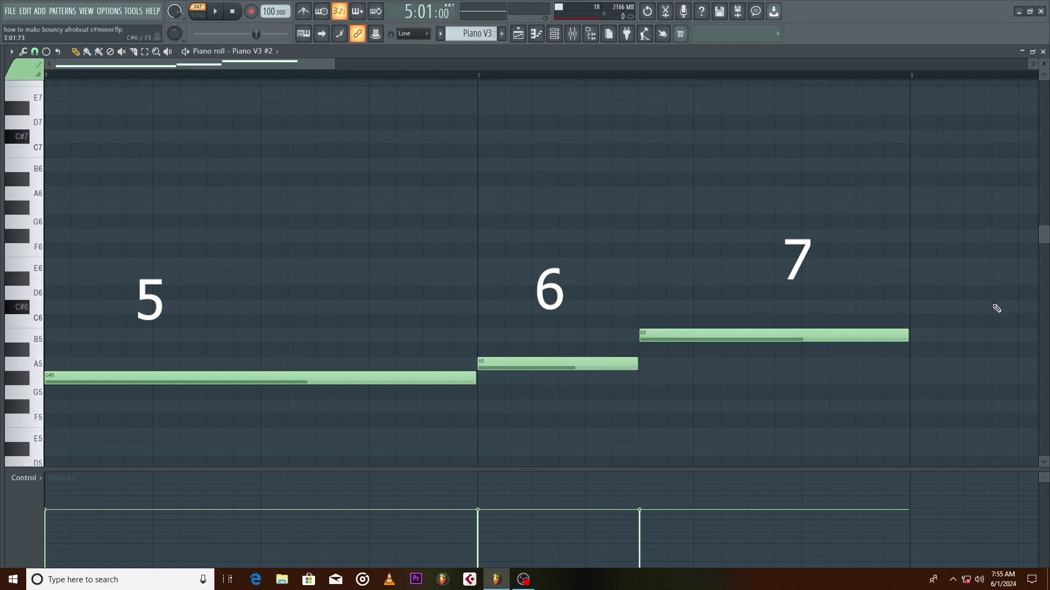
Step: Add a B5 pedal over bar 1, drop the chords' lowest notes an octave, and lower C#6 to B5
click(59, 335)
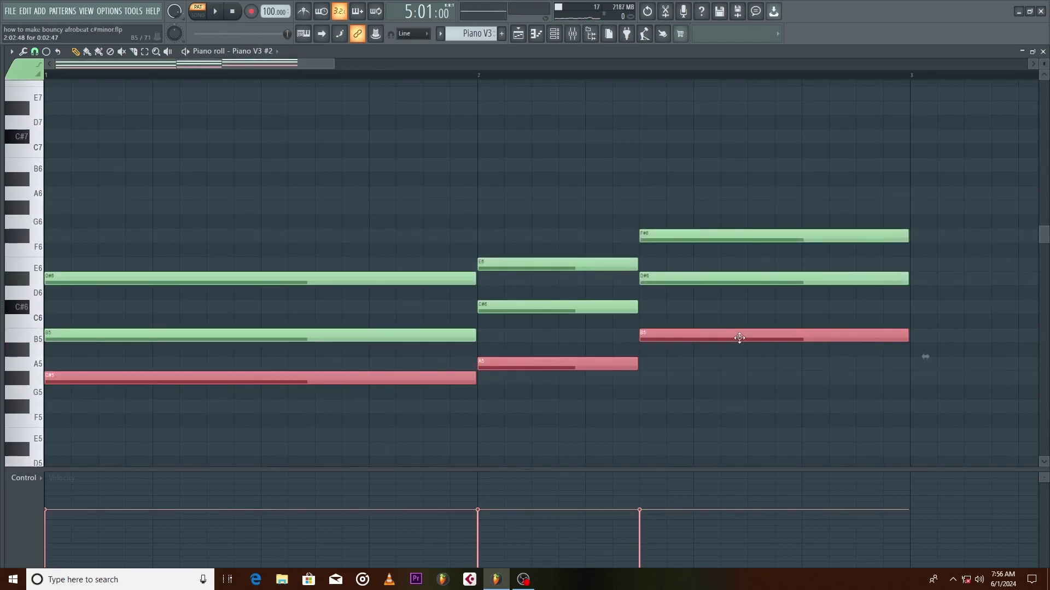
key(shift+Right)
key(ctrl+Down)
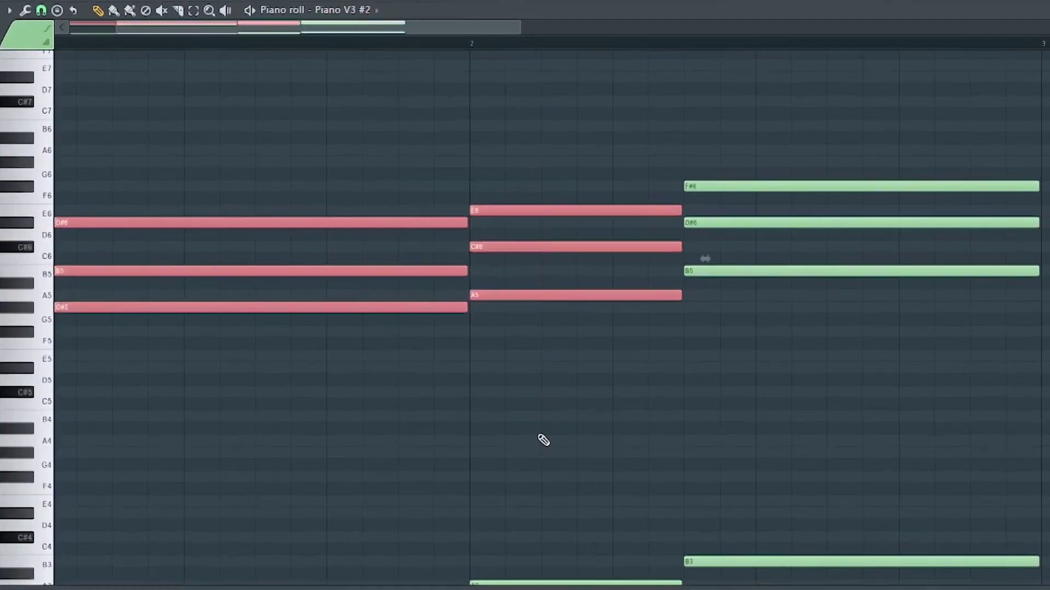
click(656, 465)
drag(609, 236, 579, 258)
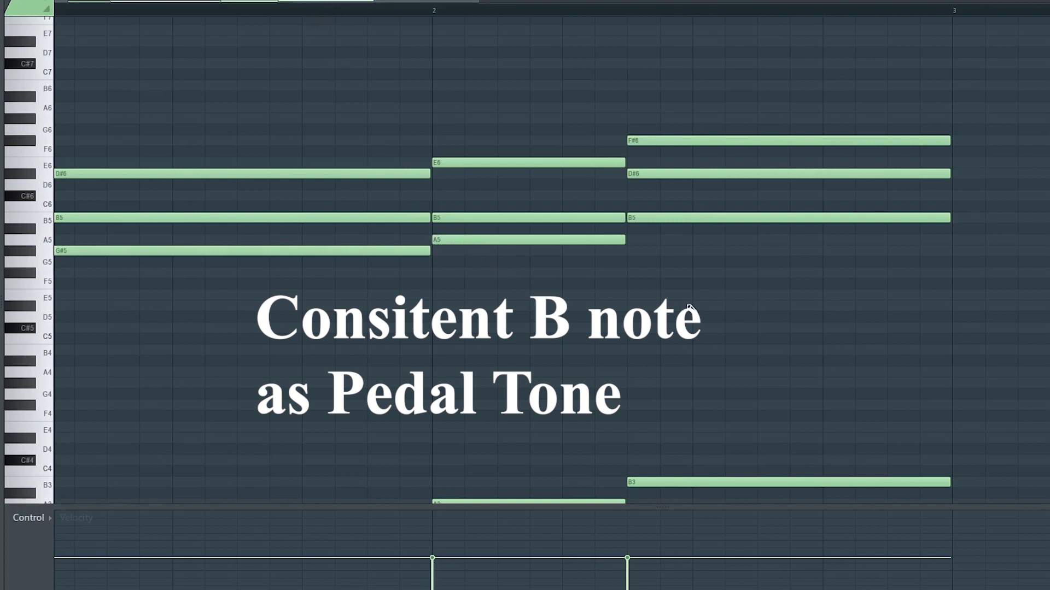
Step: Add F#6 and A6 to the chords and raise every B5 note to B6
click(55, 179)
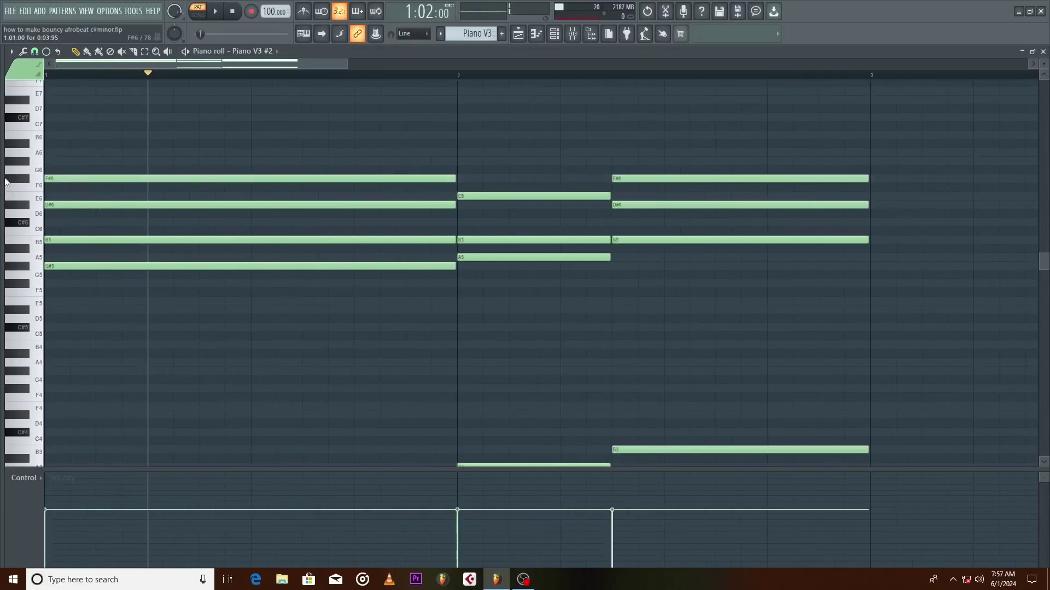
scroll(577, 152, down, 1)
click(577, 152)
double_click(39, 243)
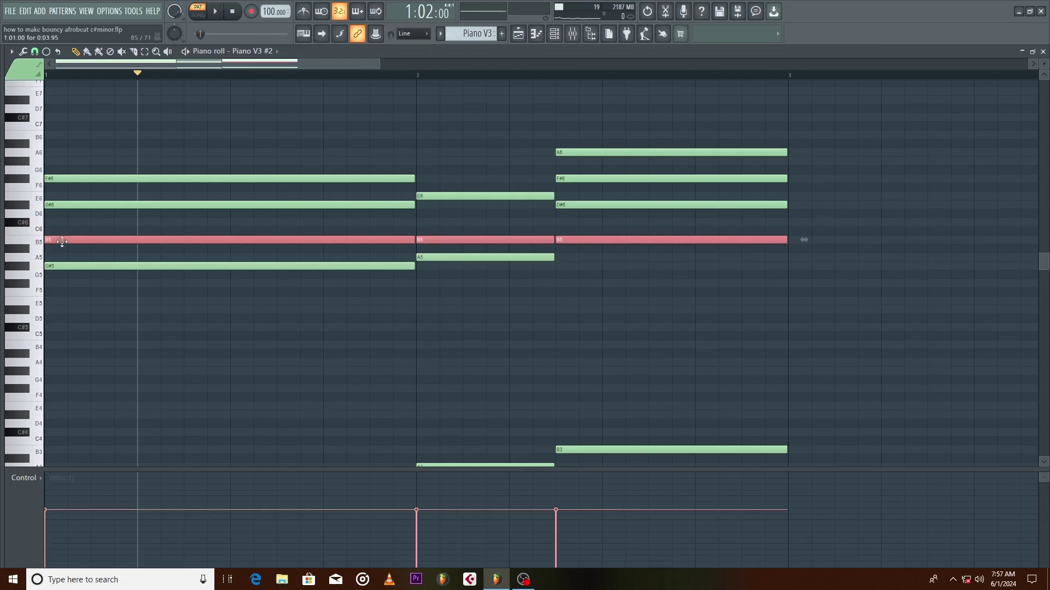
key(ctrl+Up)
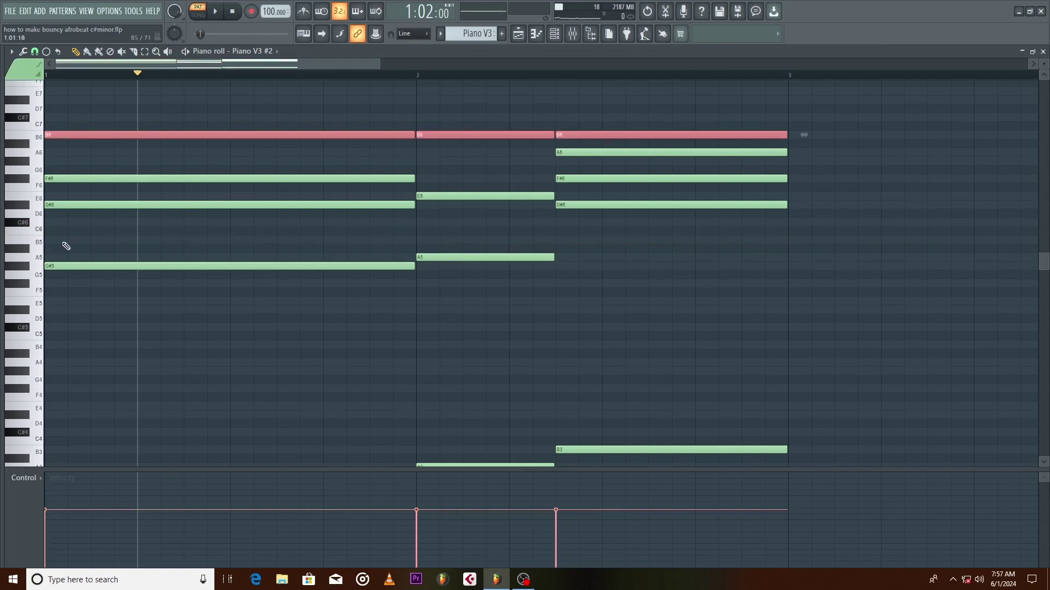
click(486, 261)
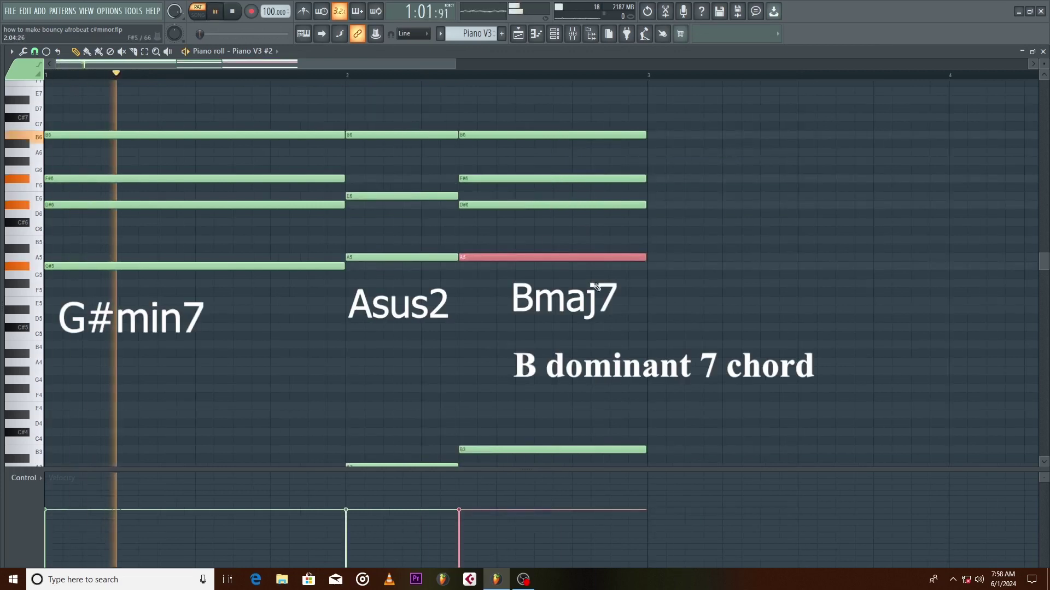
Step: Play back the G#min7, Asus2 and B7 voicings, then stop playback
scroll(685, 323, down, 3)
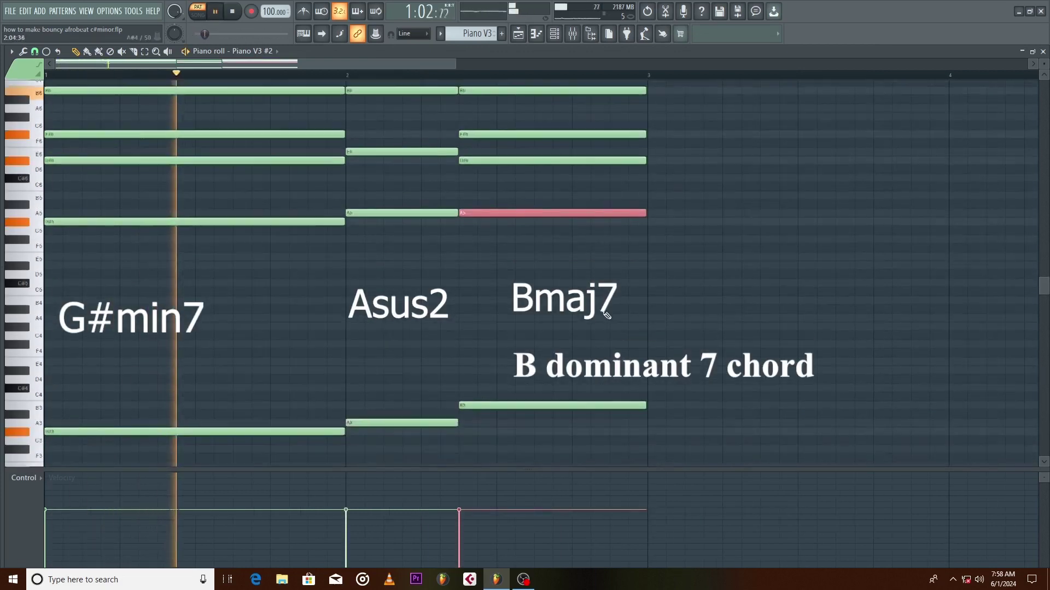
scroll(684, 323, up, 2)
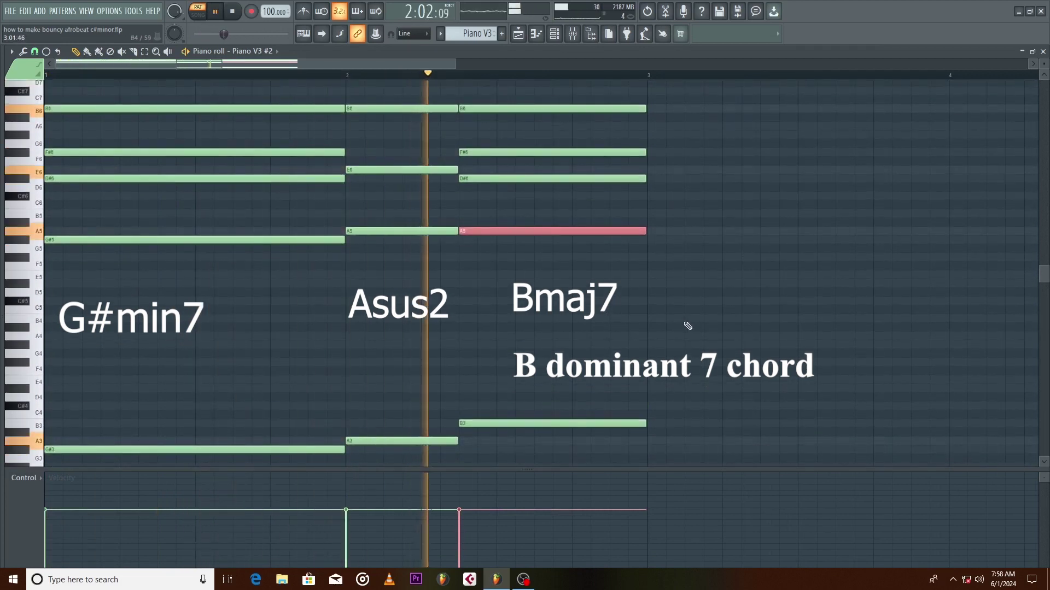
key(space)
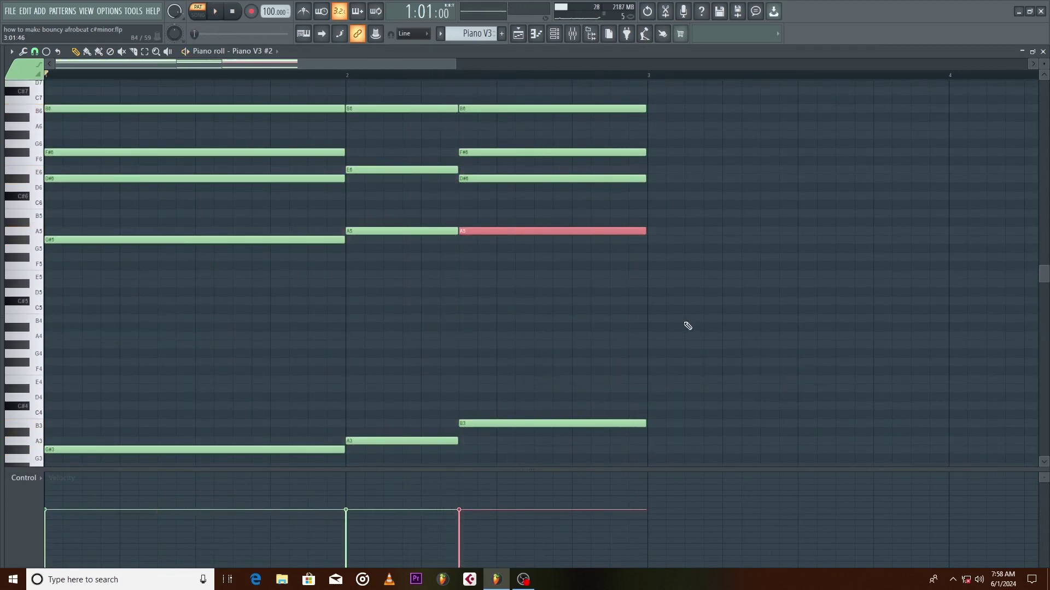
scroll(508, 93, down, 2)
Step: Duplicate the progression after bar 3 and move the E3 bass note to start at bar 4
key(ctrl+a)
key(ctrl+b)
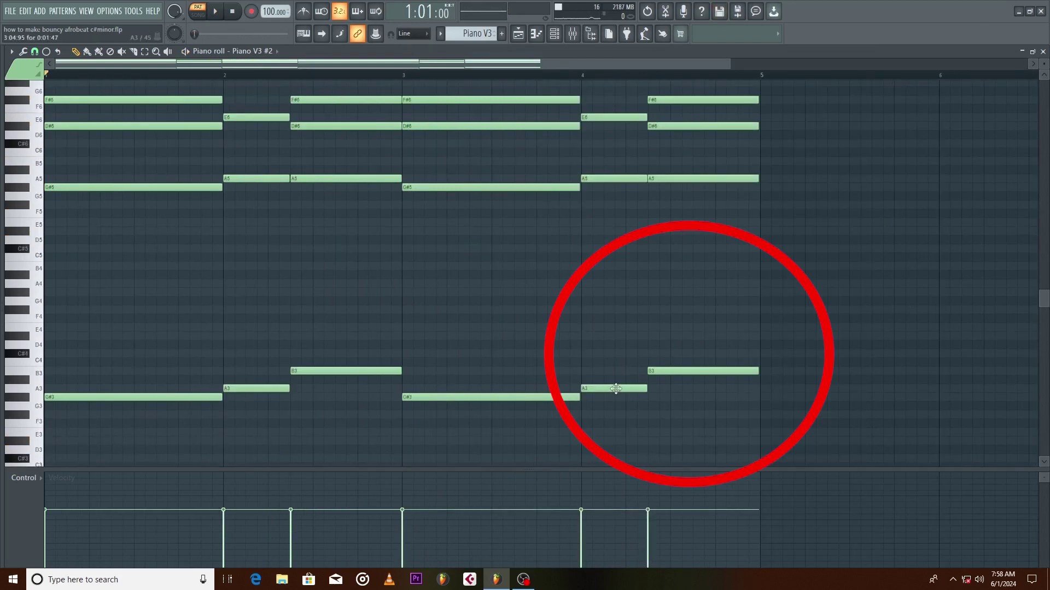
scroll(624, 399, down, 2)
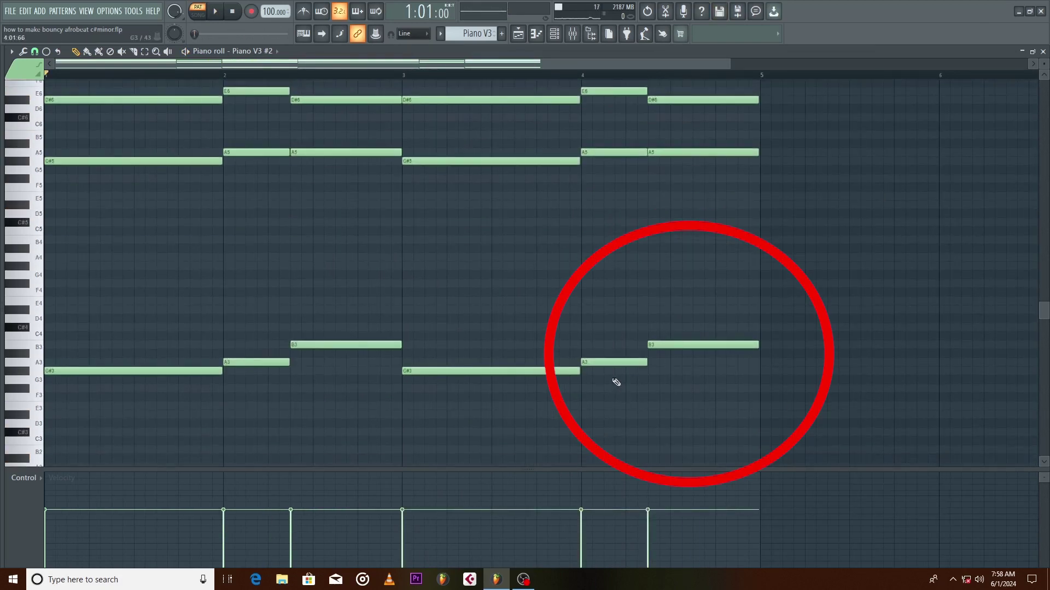
drag(612, 412, 608, 413)
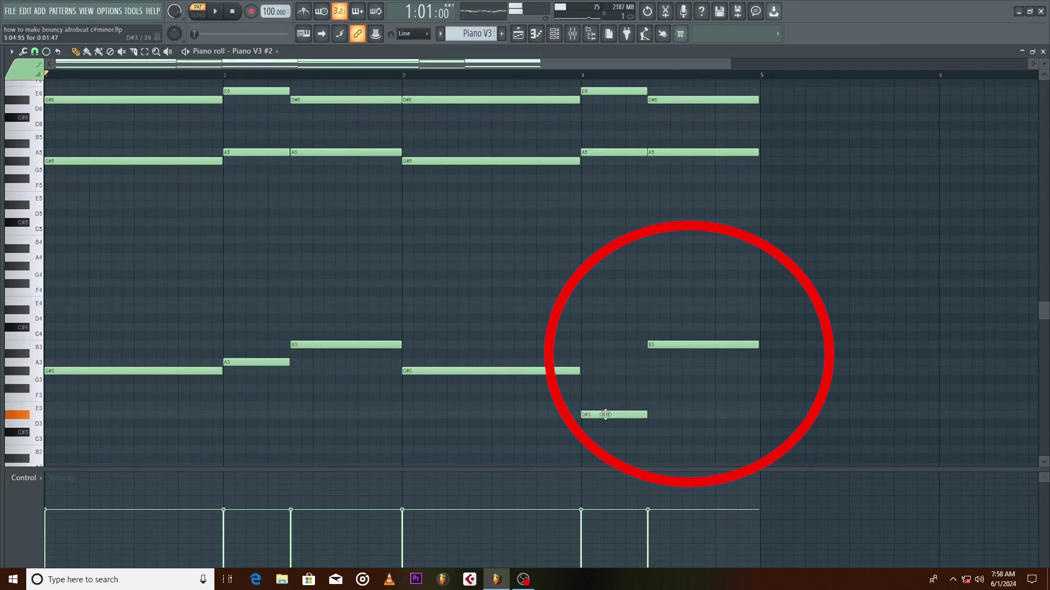
scroll(713, 408, up, 2)
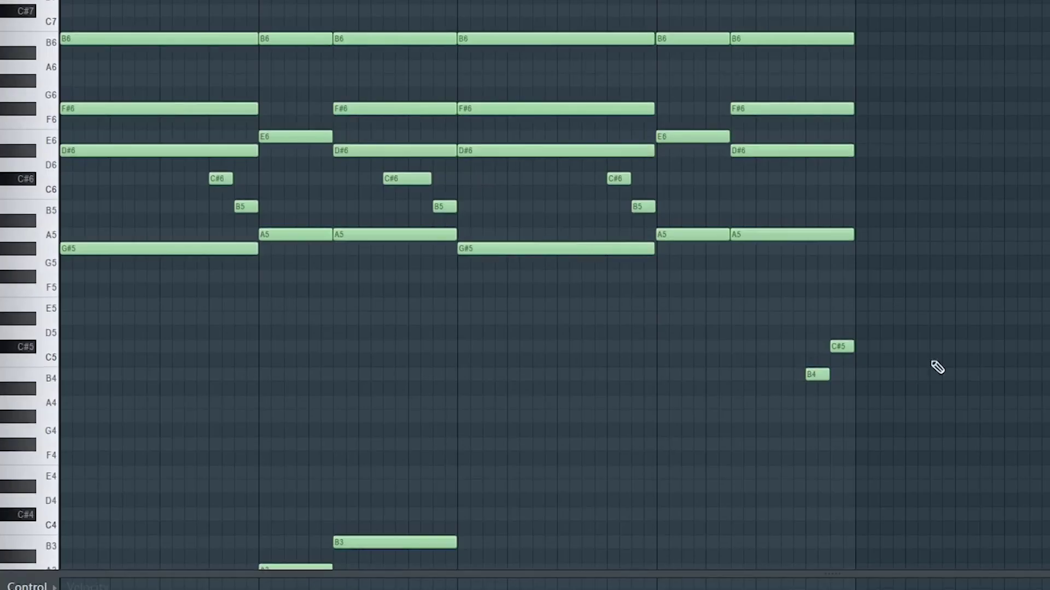
Step: Play the progression to hear the C#6–B5 passing notes and B4, C#5 pickup
key(space)
scroll(656, 339, down, 4)
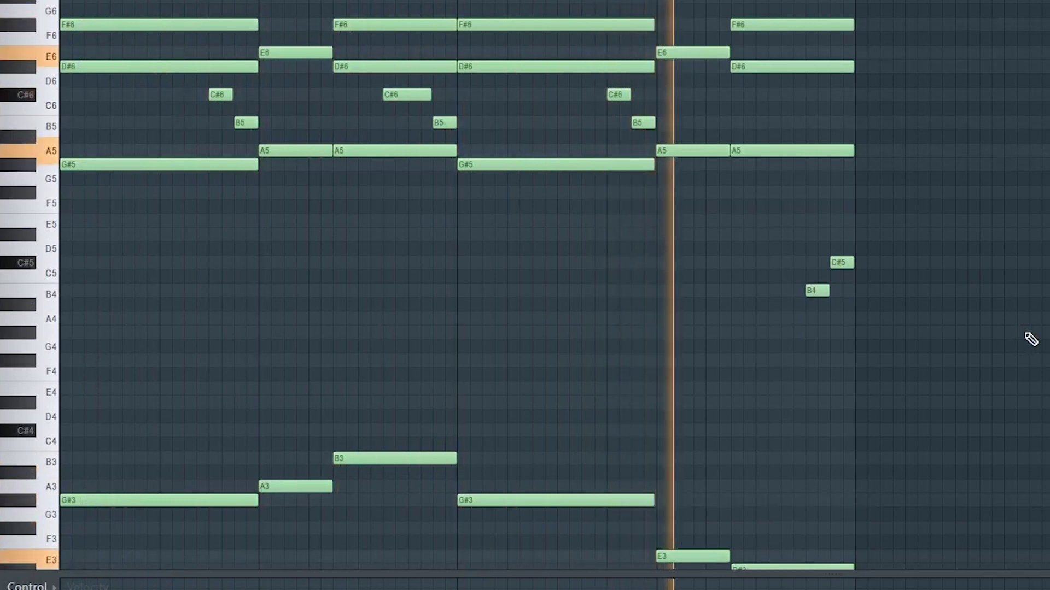
Step: Humanise the chords with the randomizer, strumizer and level scaling, then play them back
key(space)
key(alt+r)
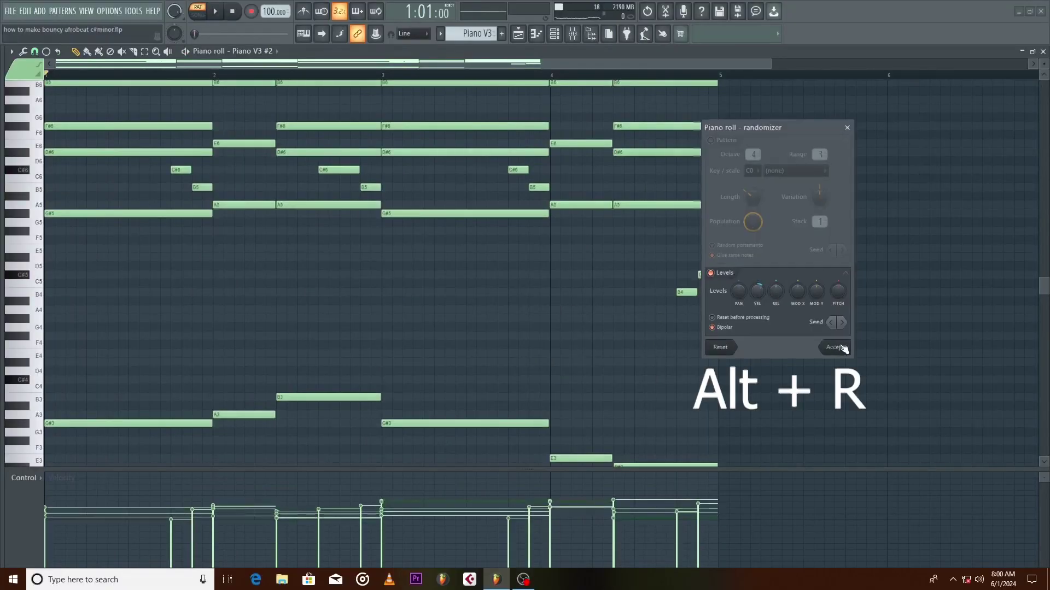
key(alt+s)
click(854, 219)
key(alt+x)
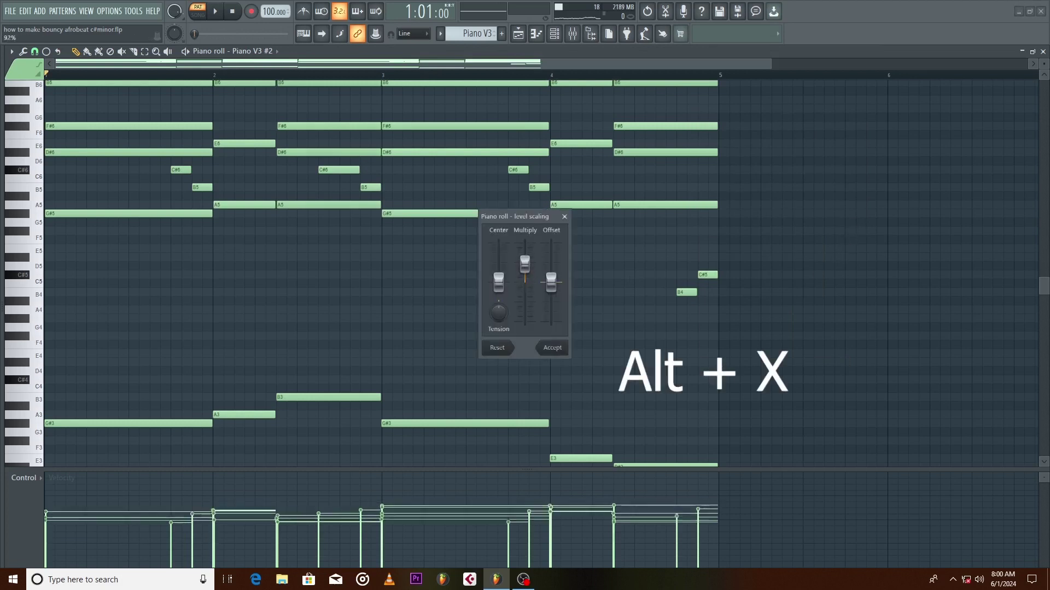
click(551, 348)
key(space)
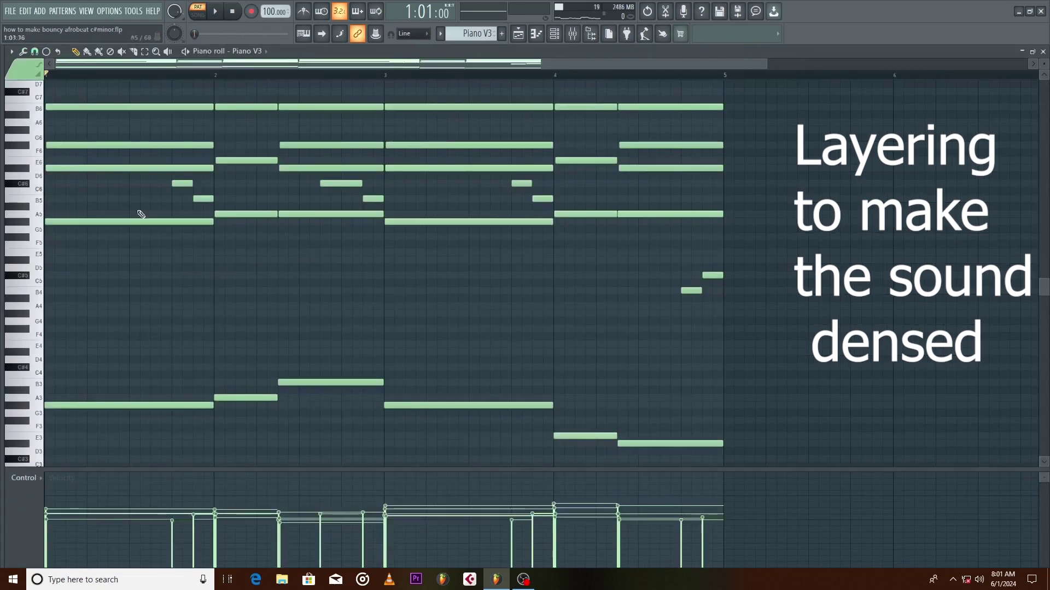
Step: Copy the Piano V3 chords onto Analog Lab V an octave lower and play the layer
key(ctrl+a)
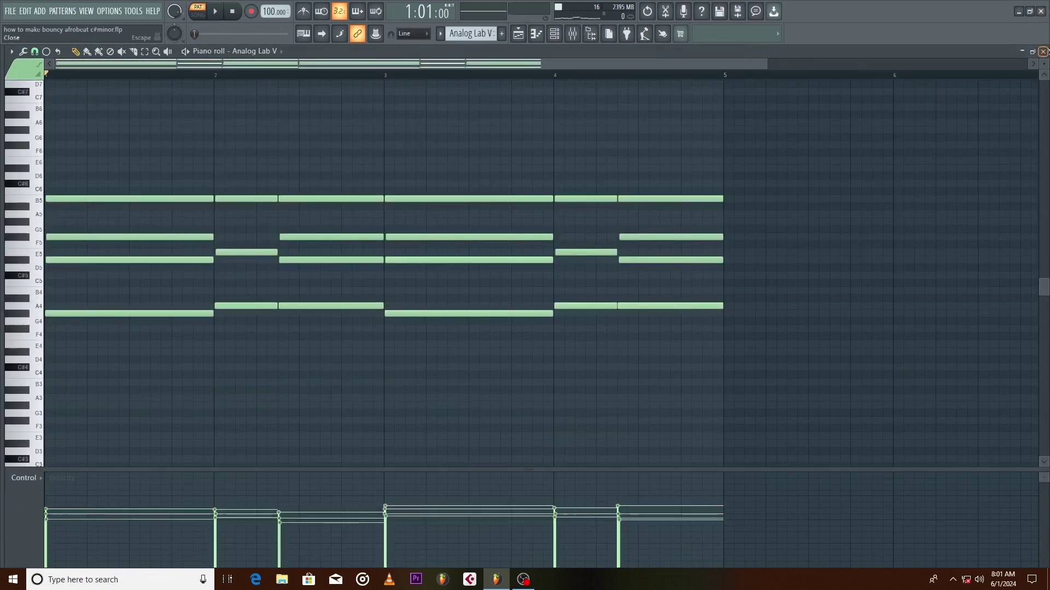
key(space)
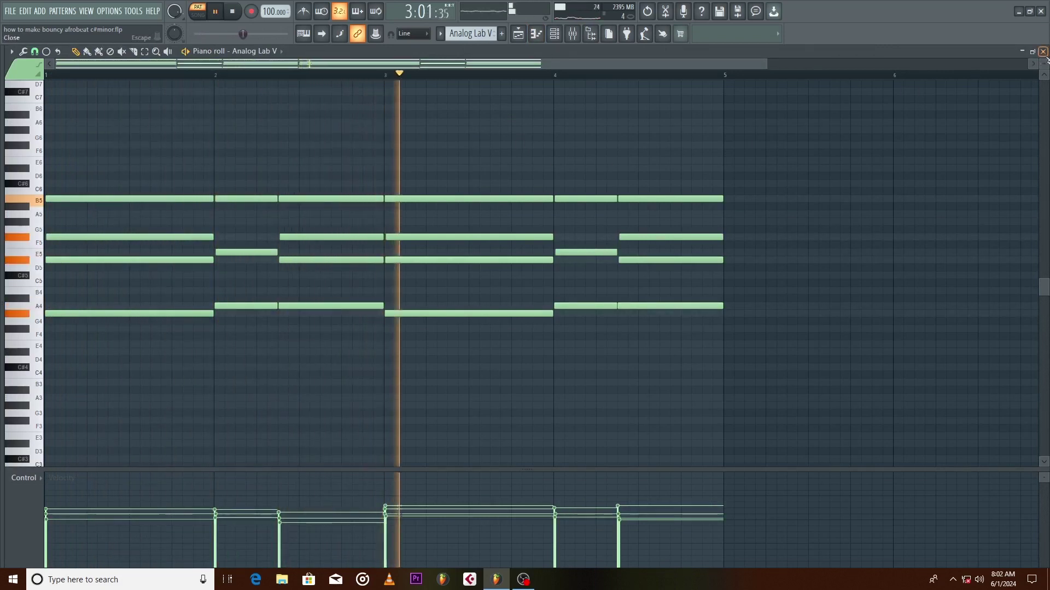
Step: Play the whole song through the Omnisphere chords, skipping ahead, then close its piano roll
key(l)
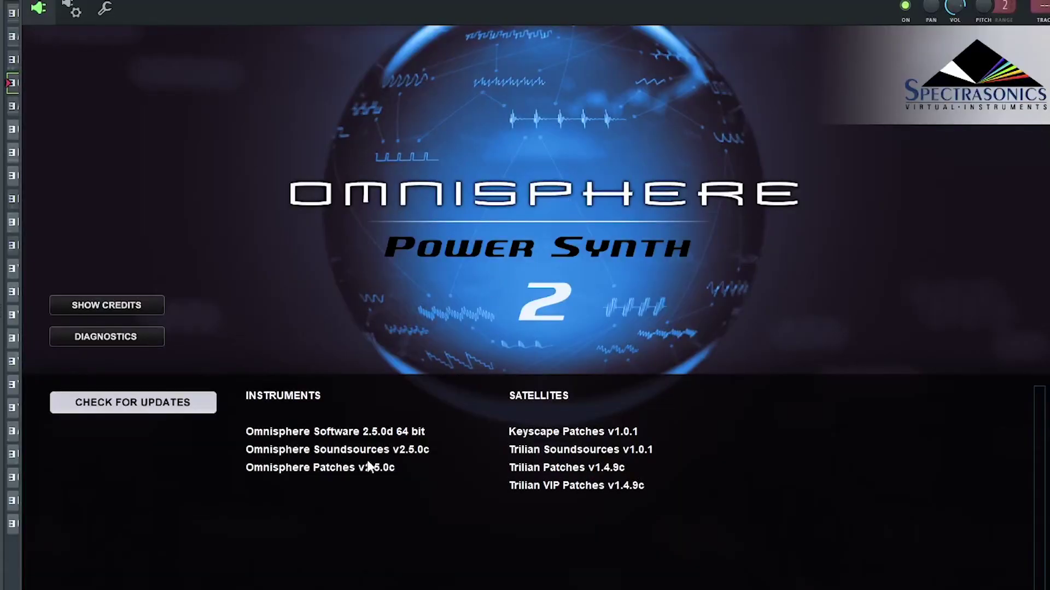
click(386, 429)
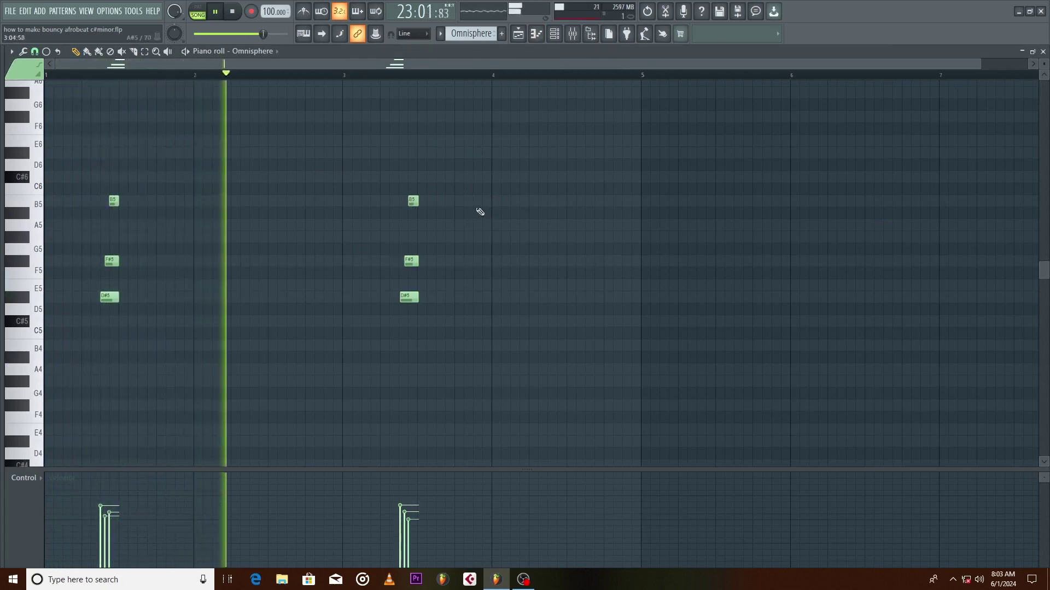
click(370, 76)
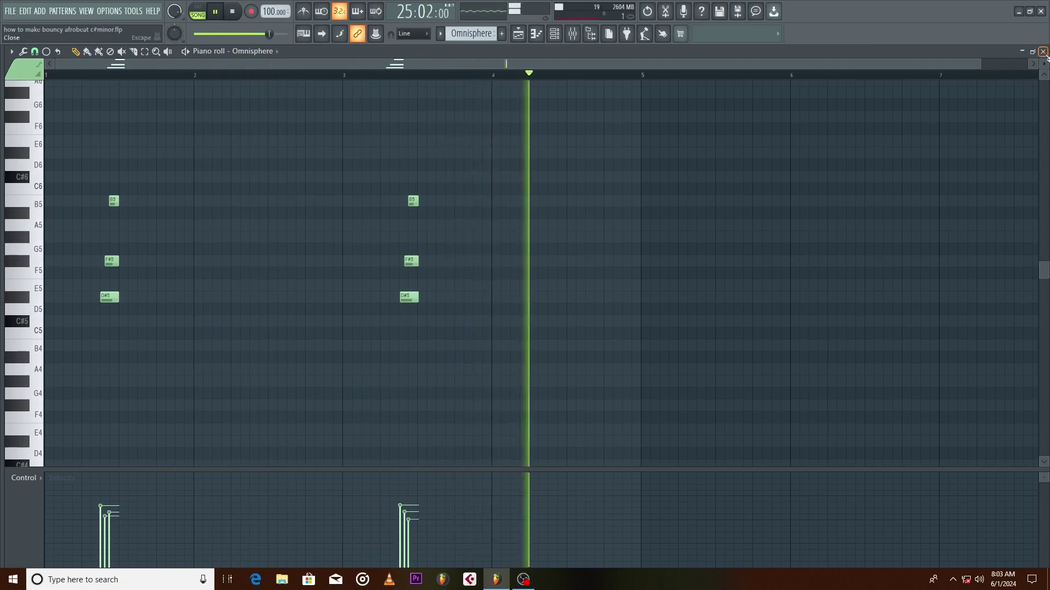
click(1042, 51)
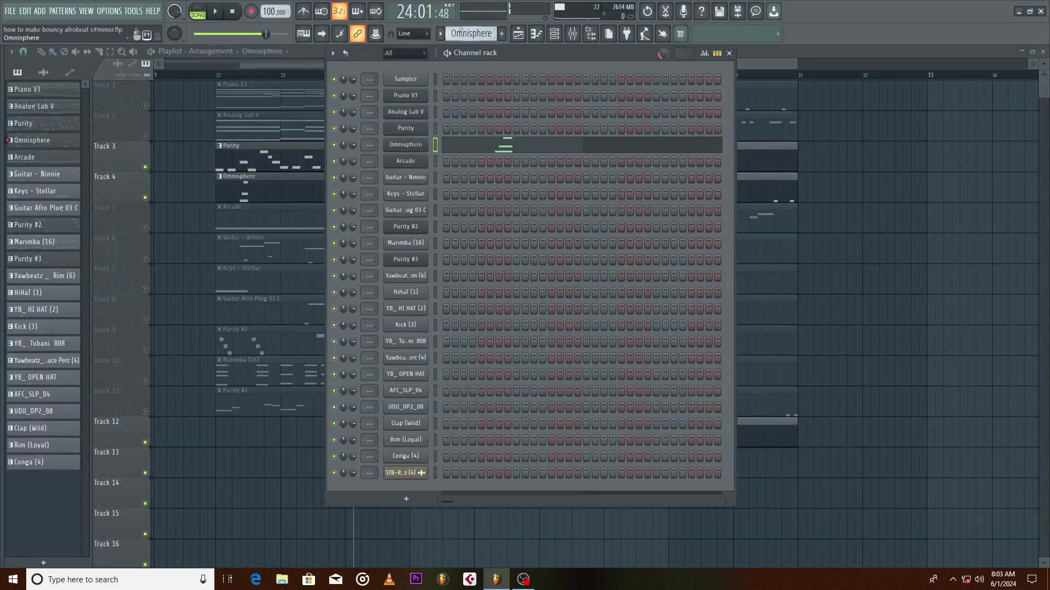
Step: Raise Arcade's Hype, Mod Verb and Wave macros, keep the session key at C# min, and close the windows
click(405, 160)
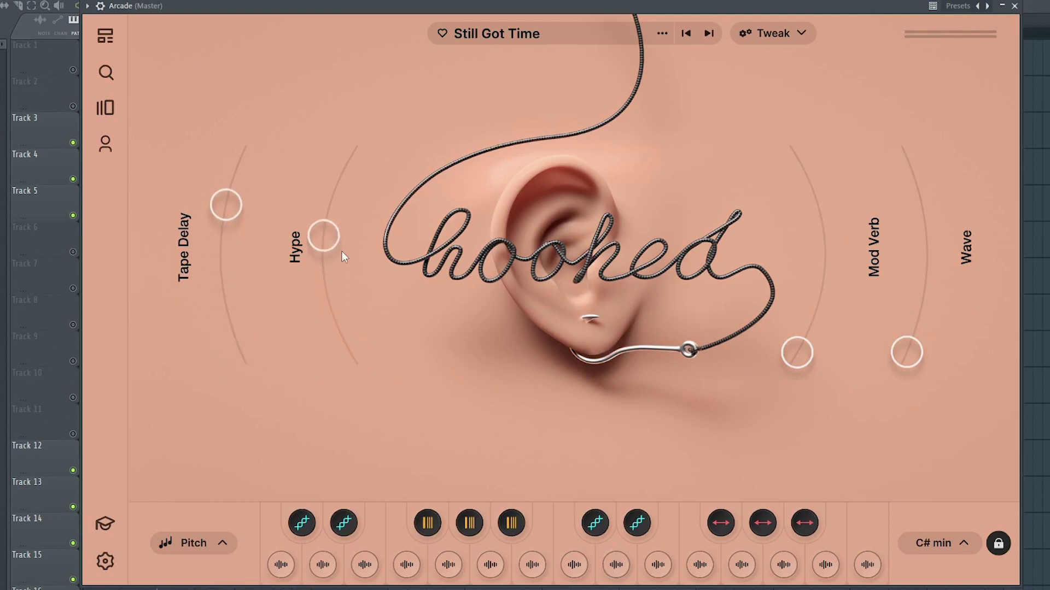
drag(328, 238, 330, 227)
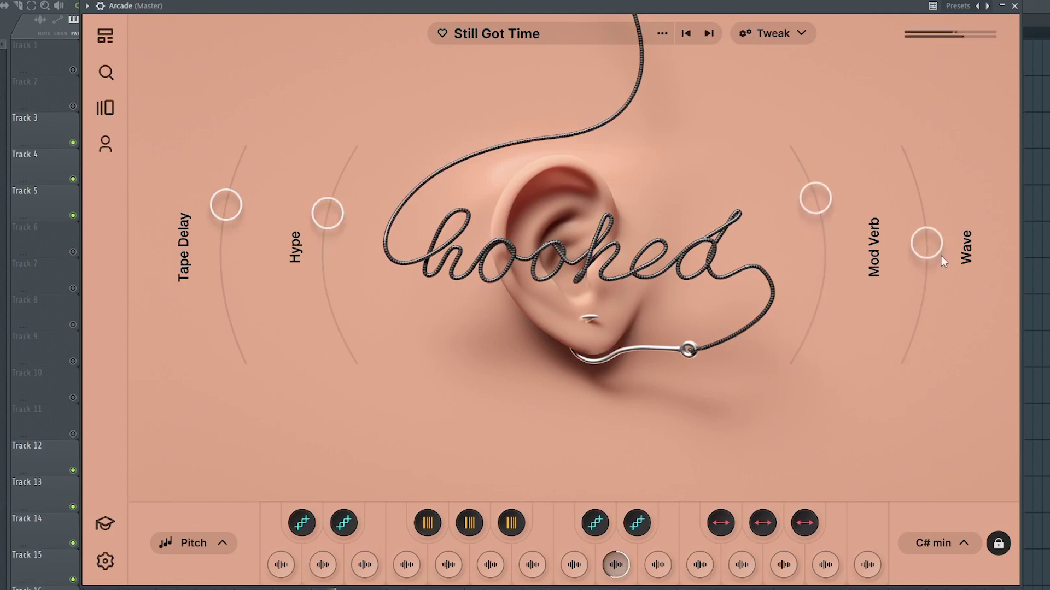
click(965, 544)
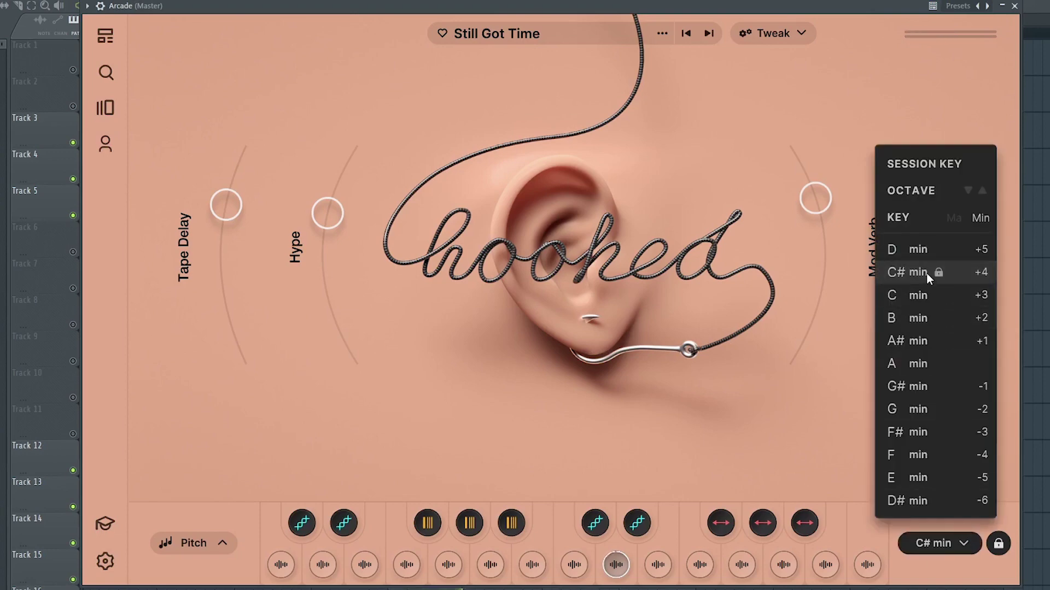
click(959, 113)
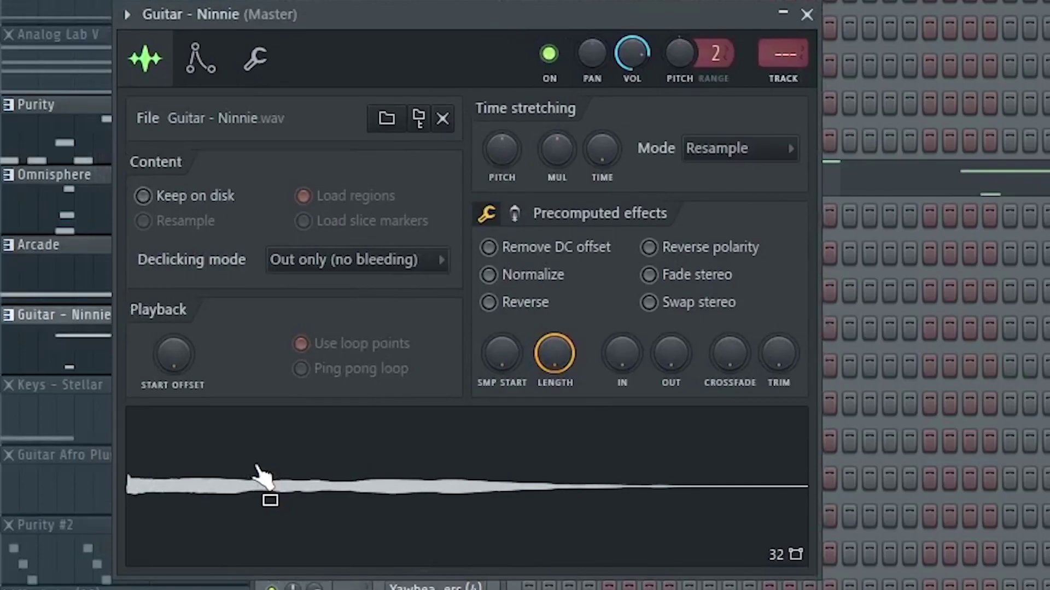
click(807, 15)
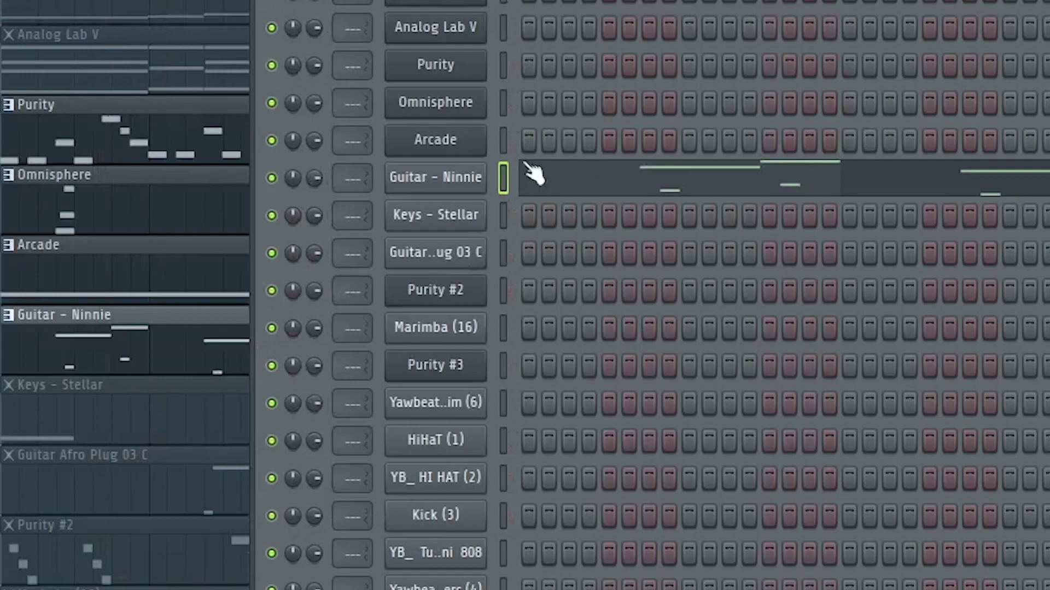
Step: Play the Guitar - Ninnie pattern in the piano roll, then bring up Purity #2's notes
right_click(451, 179)
click(566, 175)
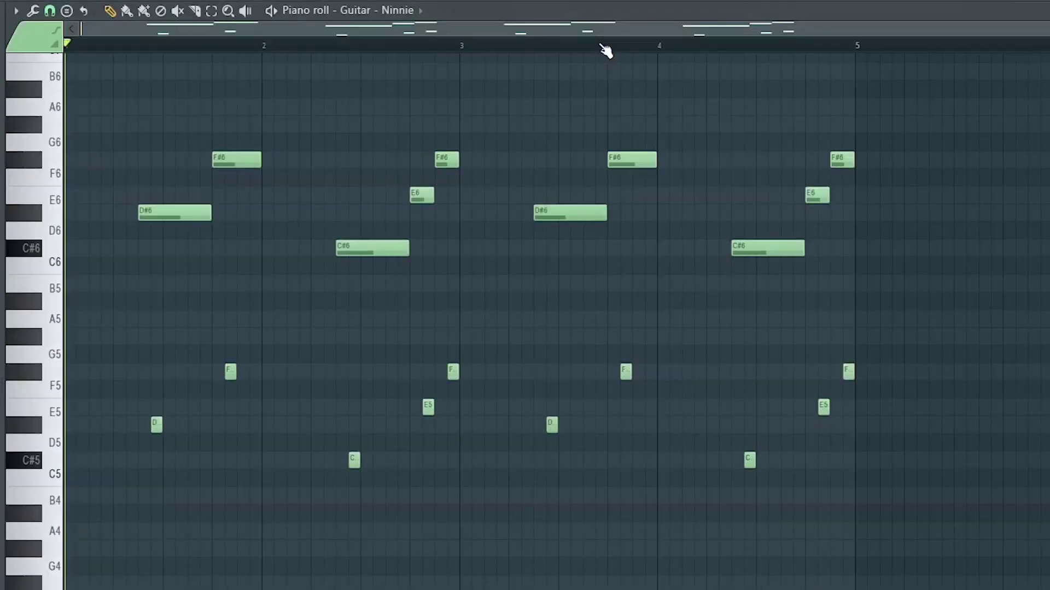
key(space)
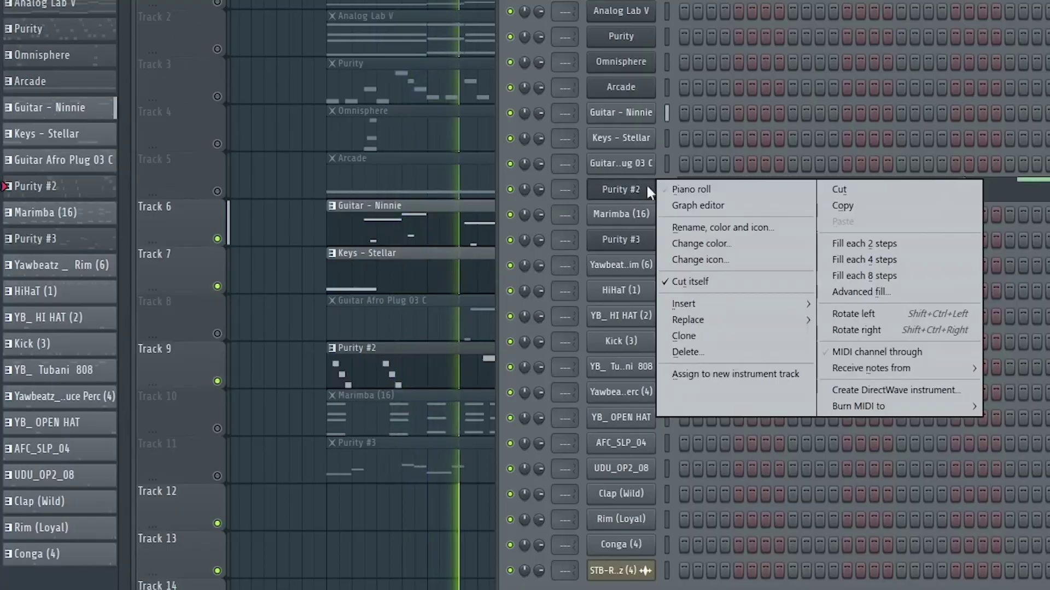
click(673, 189)
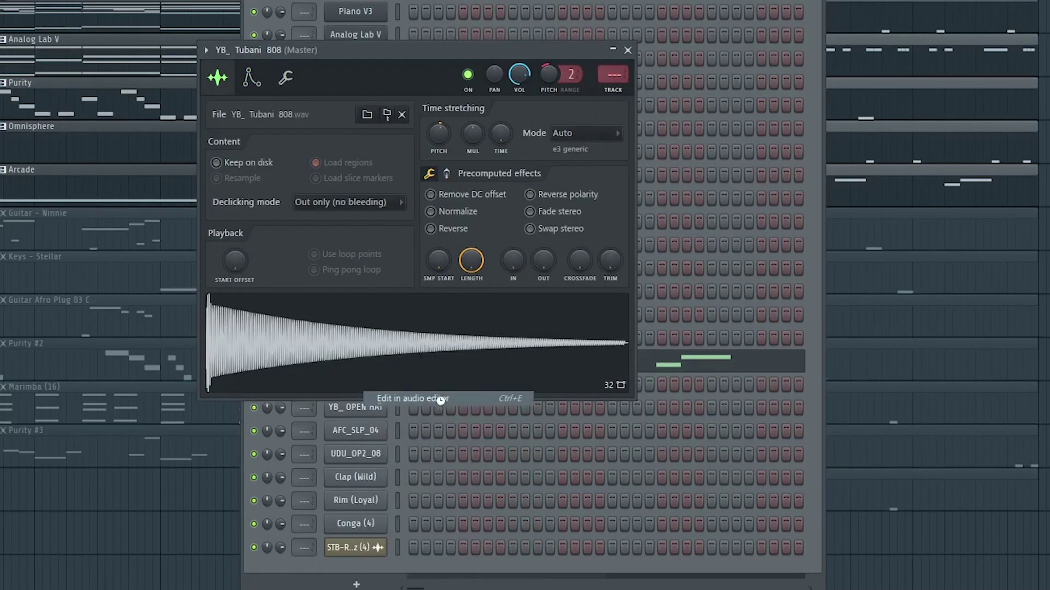
Step: Detect pitch regions on the YB_ Tubani 808 sample in Edison and play its C5 notes
click(441, 399)
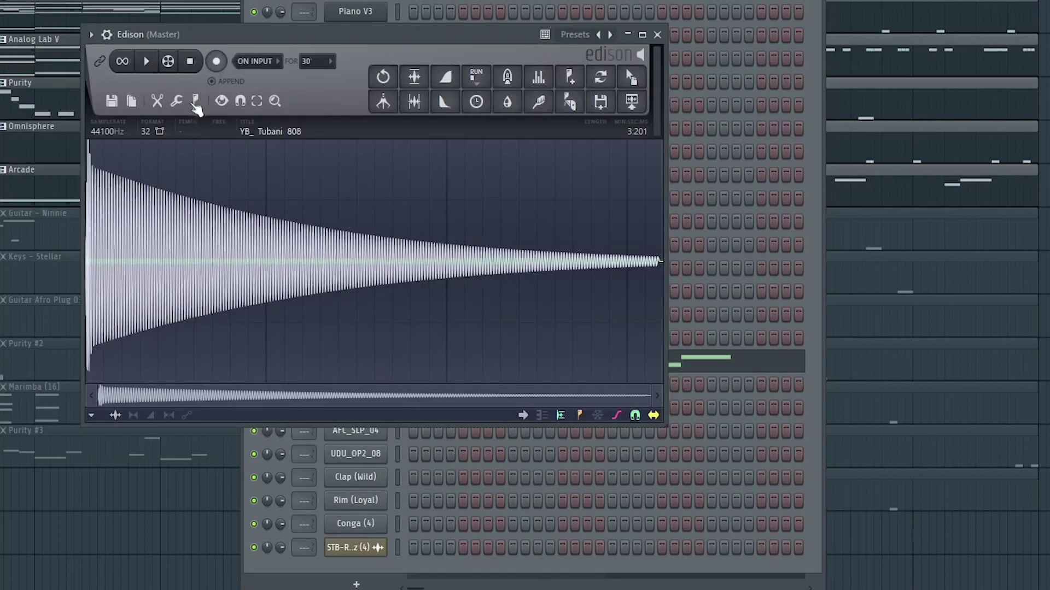
click(197, 104)
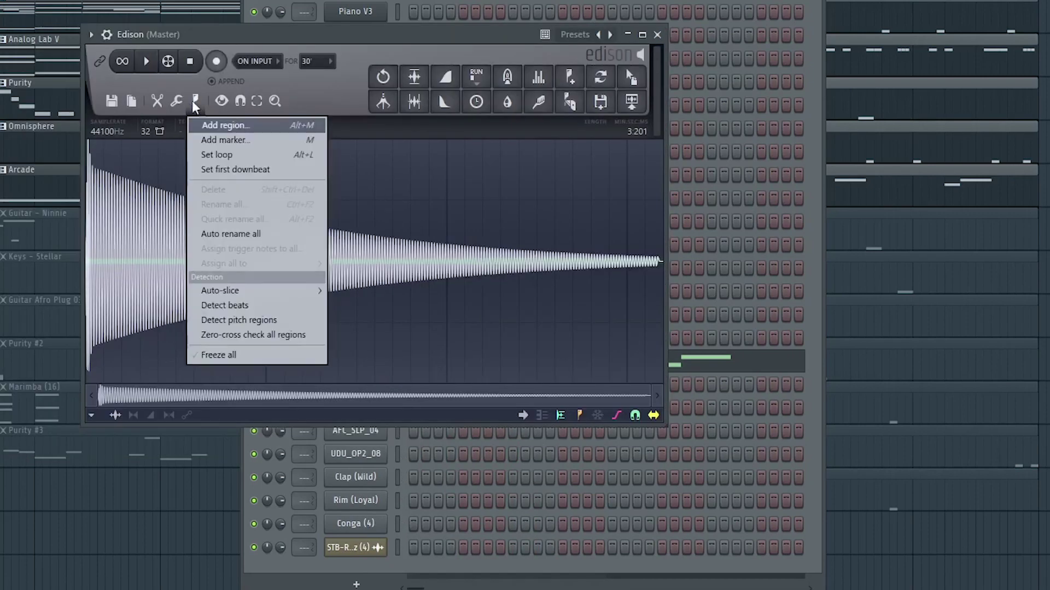
click(247, 323)
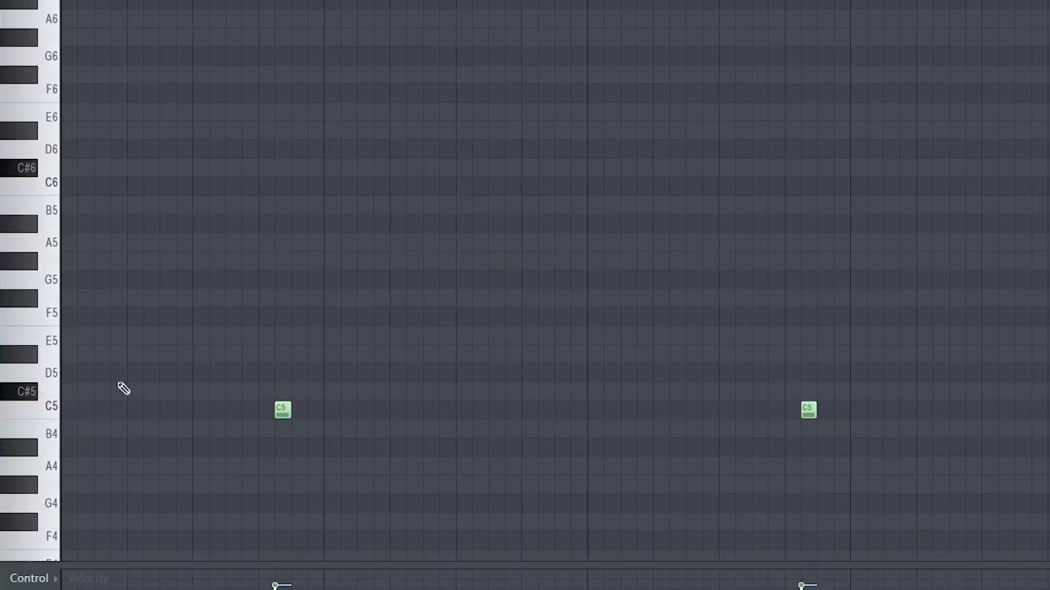
key(space)
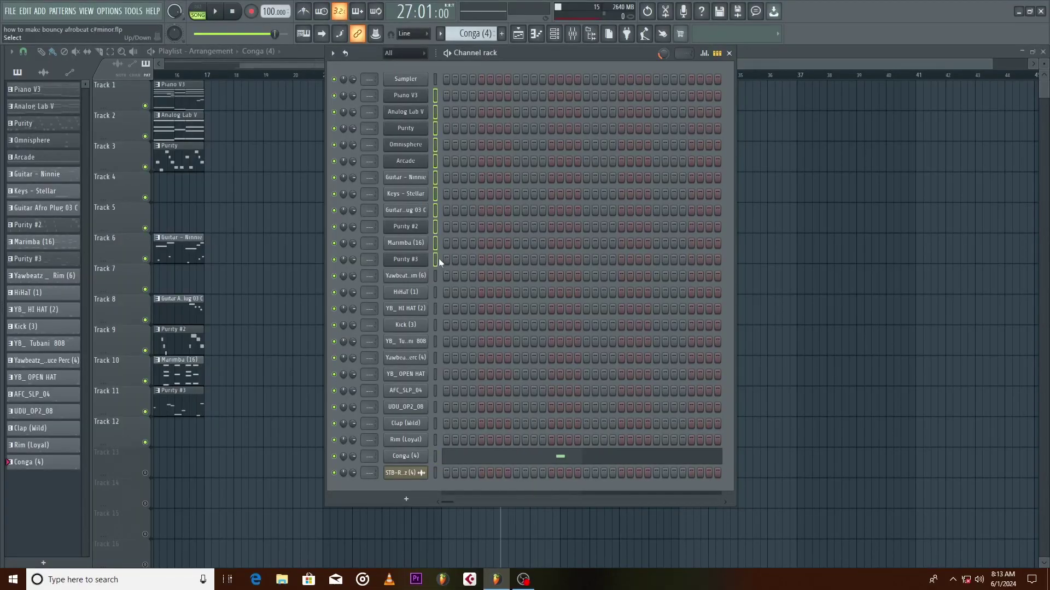
Step: Route the selected melody channels to consecutive mixer inserts starting at Insert 1
key(F9)
drag(280, 257, 311, 110)
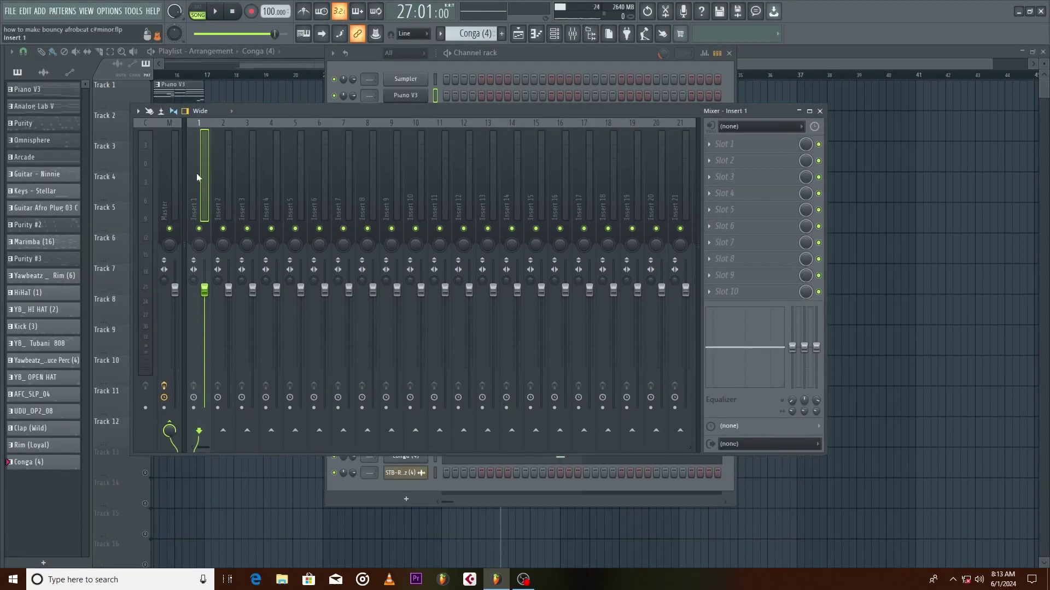
right_click(213, 122)
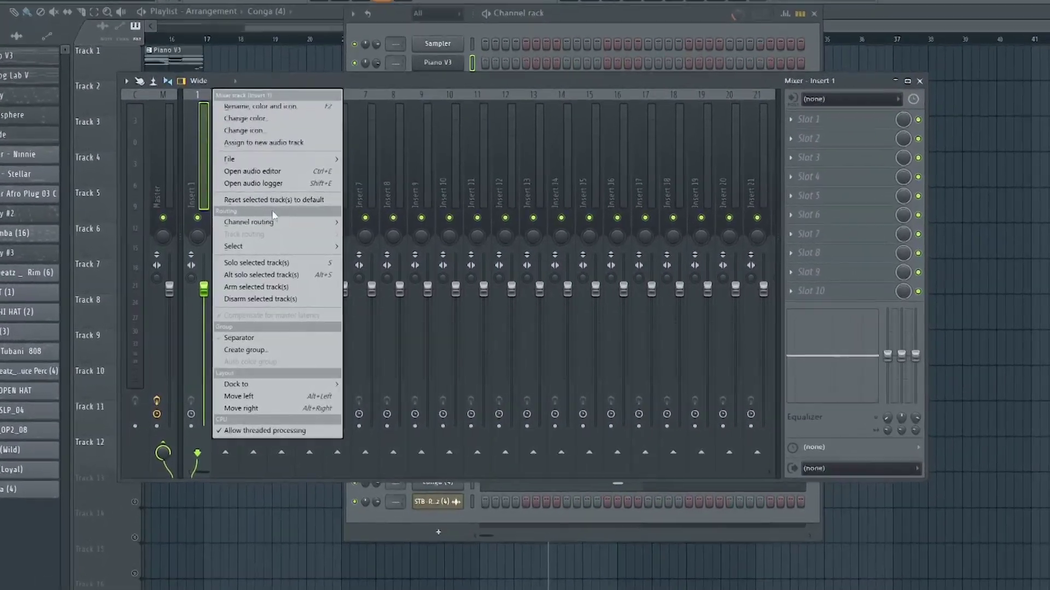
mouse_move(277, 221)
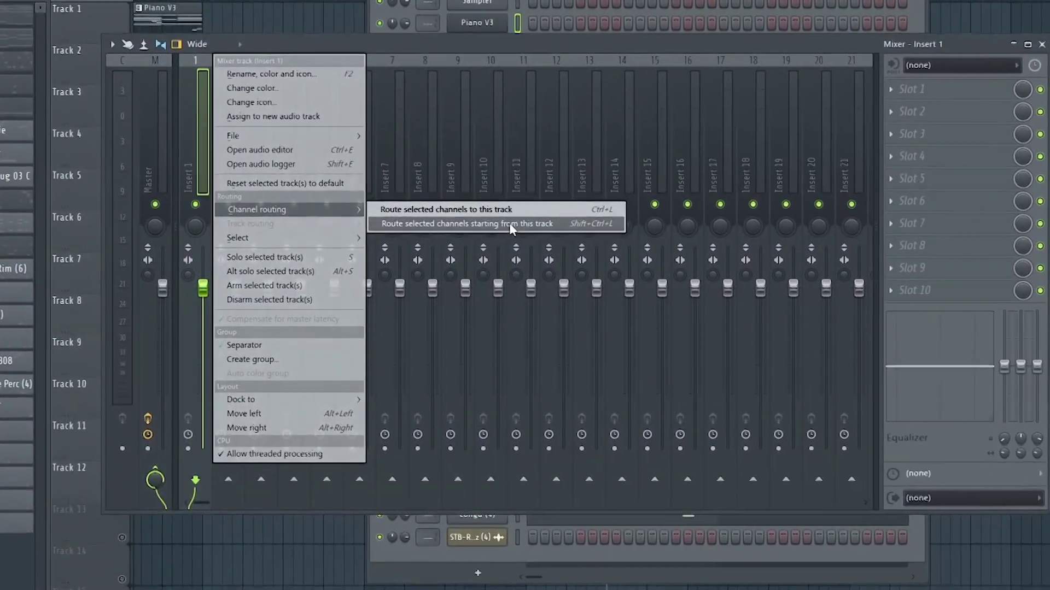
click(510, 223)
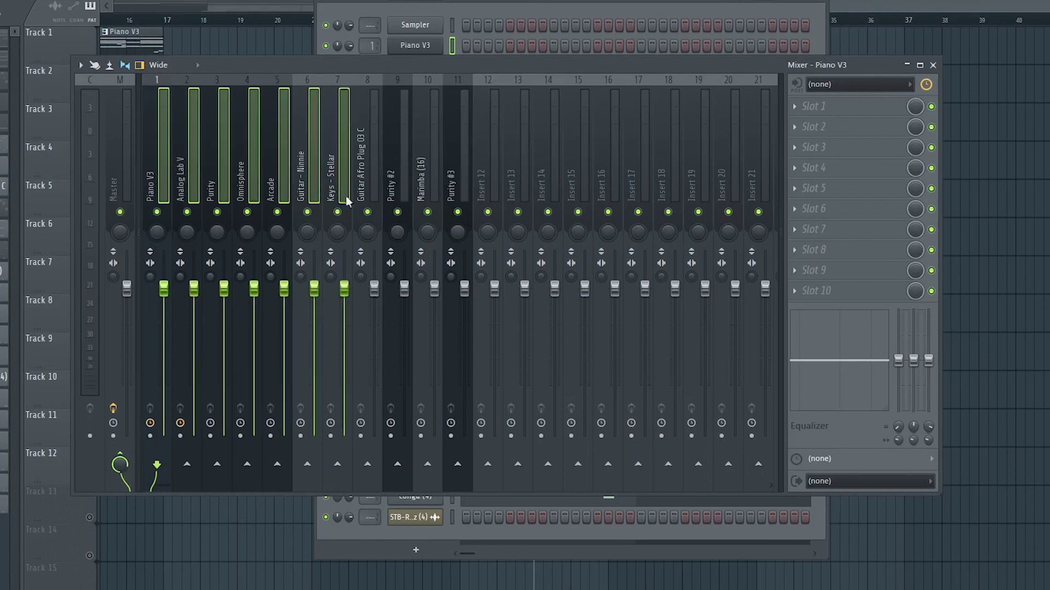
Step: Send mixer inserts 1–11 only to Insert 15
drag(365, 199, 460, 198)
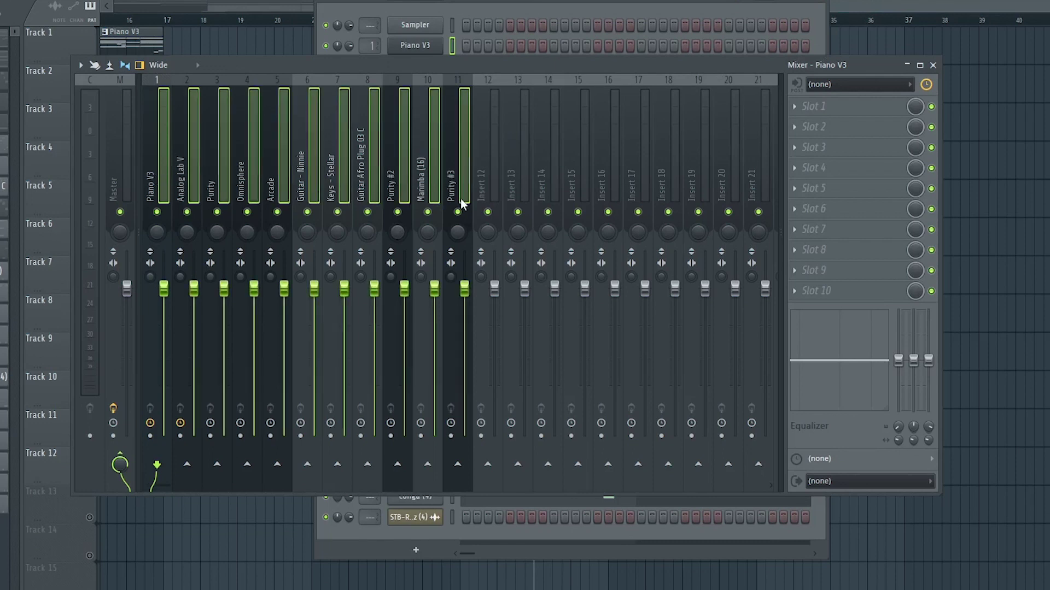
right_click(578, 465)
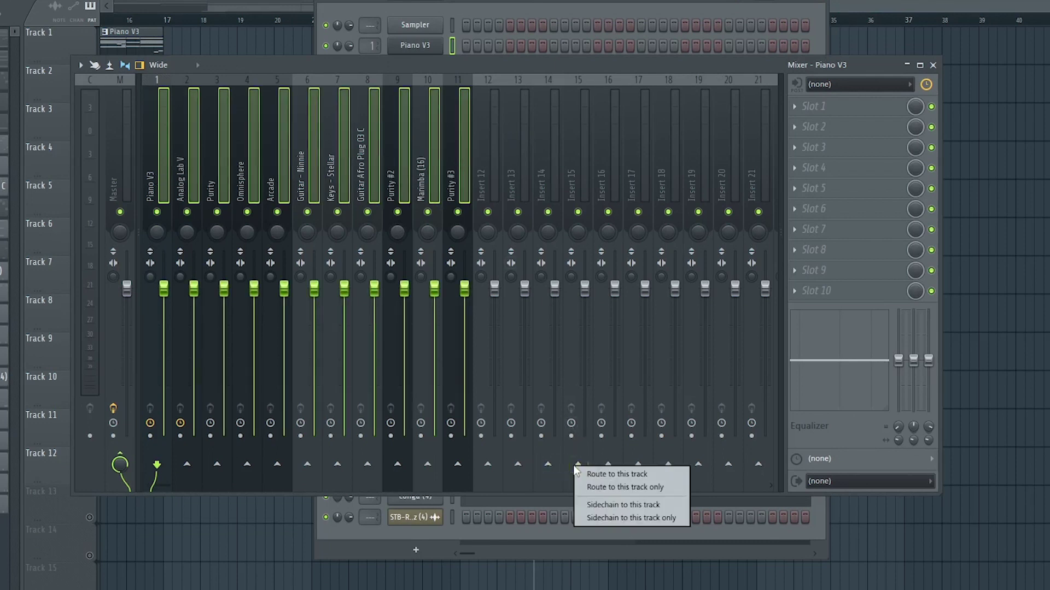
click(599, 487)
Step: Rename Insert 15 to 'melody bus' and colour it red
right_click(595, 82)
click(648, 93)
text(melody bus)
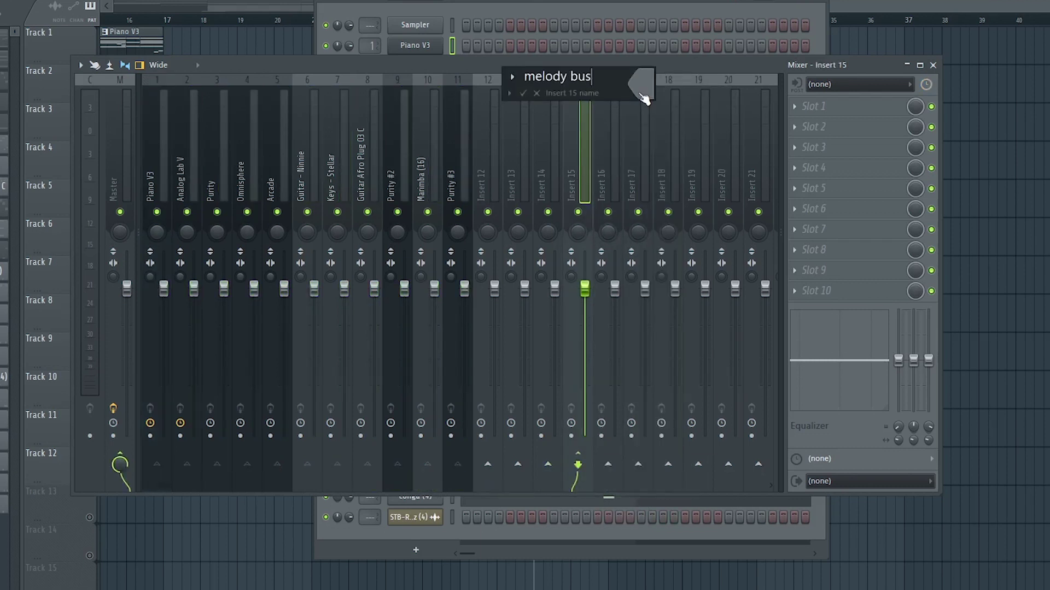
click(644, 92)
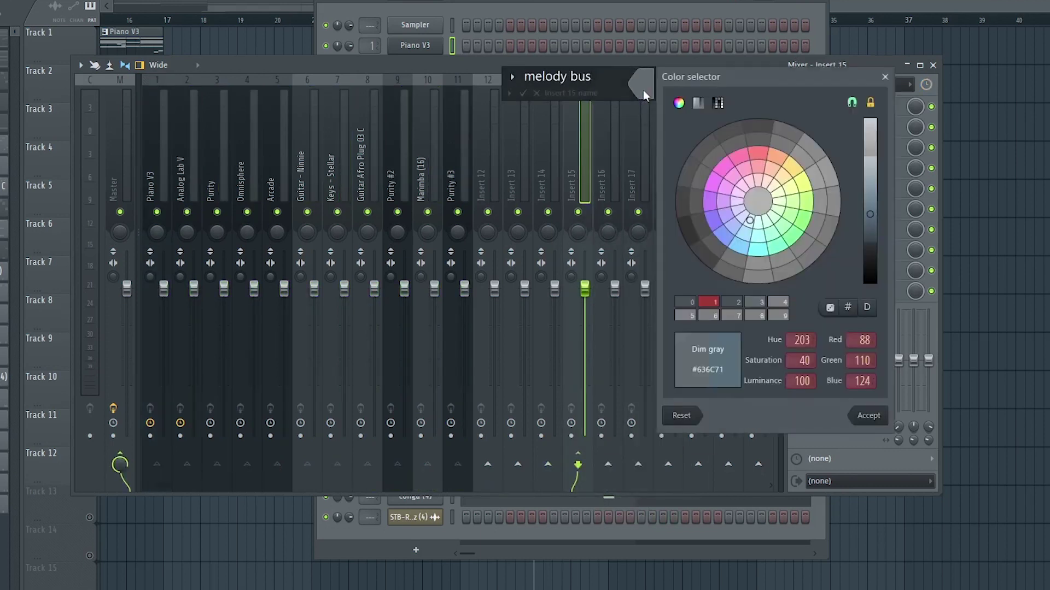
click(868, 415)
click(522, 94)
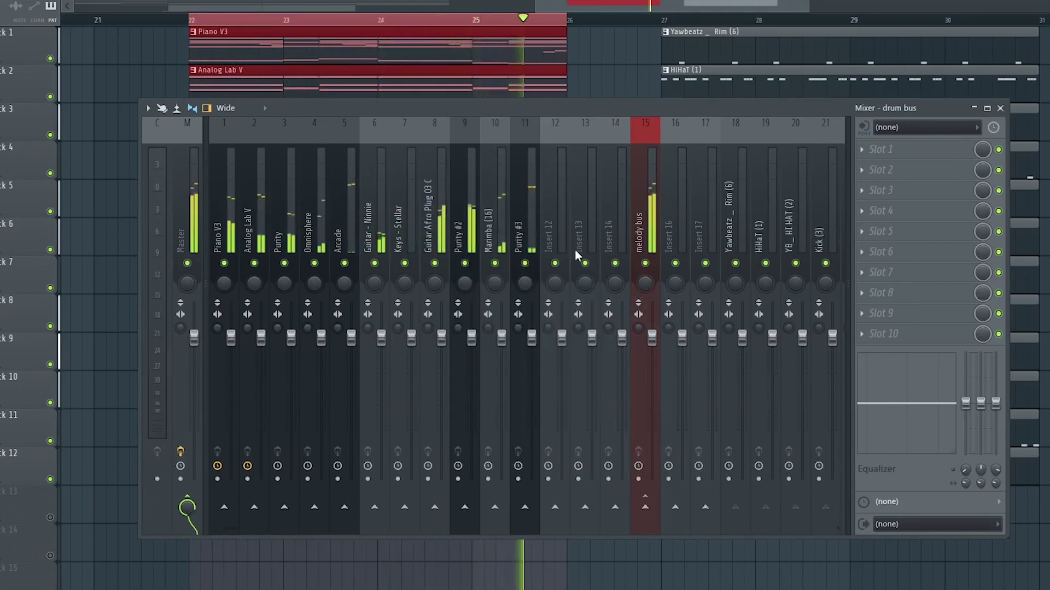
Step: Solo Piano V3 and load RC-20 Retro Color into its first effect slot
key(space)
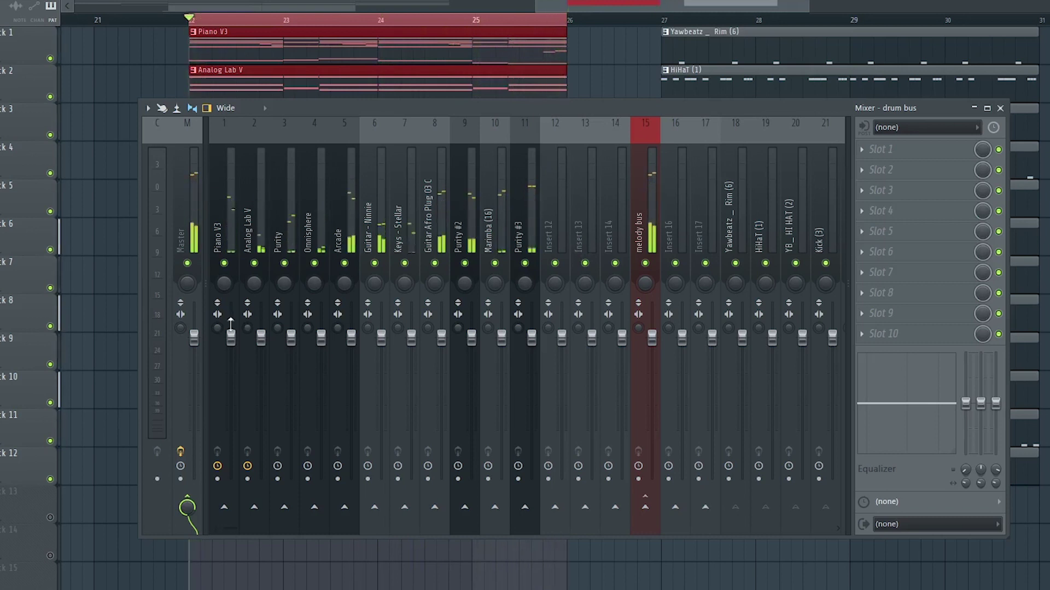
right_click(224, 264)
key(space)
click(223, 232)
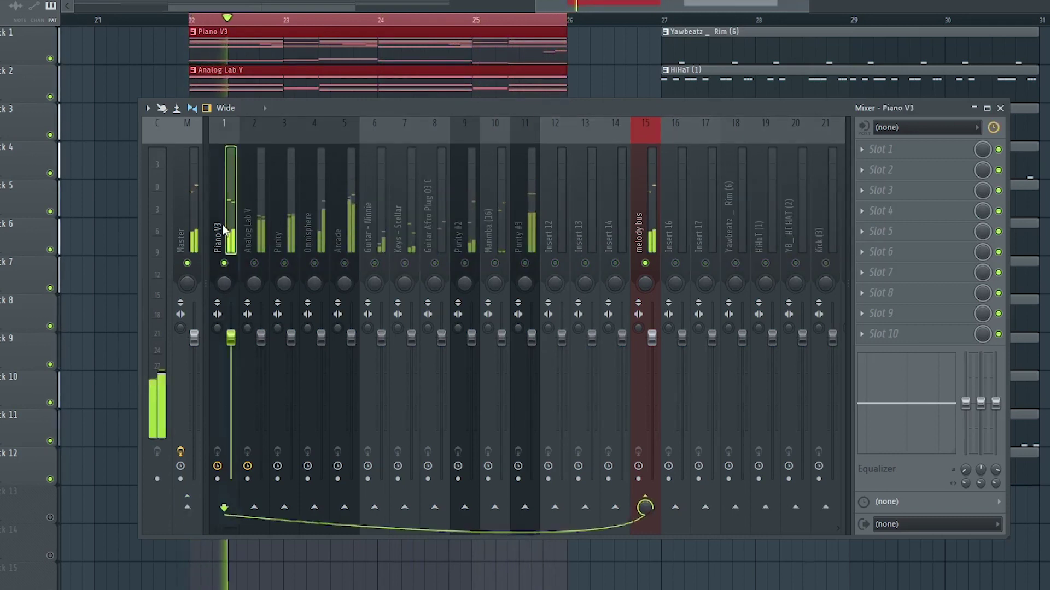
click(928, 150)
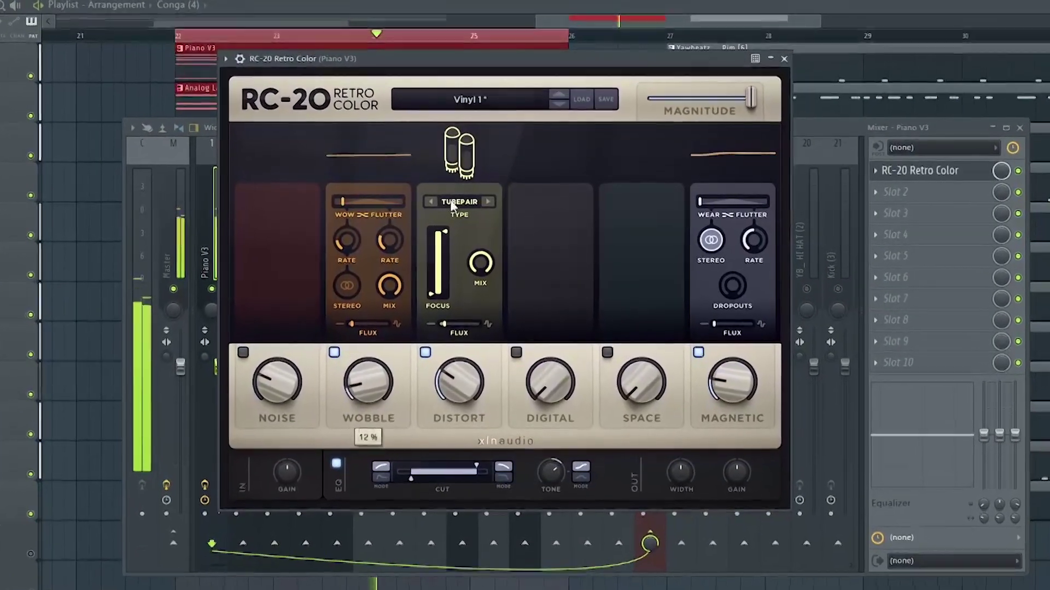
Step: In RC-20, set distortion type to AIR, enable Space around 10%, and raise the low cut to 112 Hz
click(452, 202)
click(491, 265)
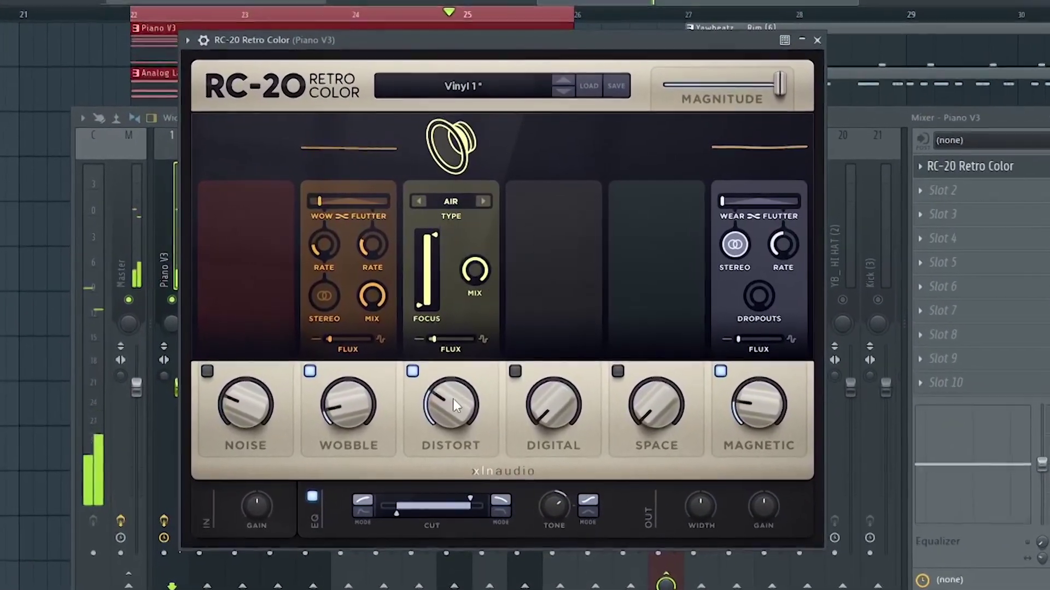
mouse_move(451, 404)
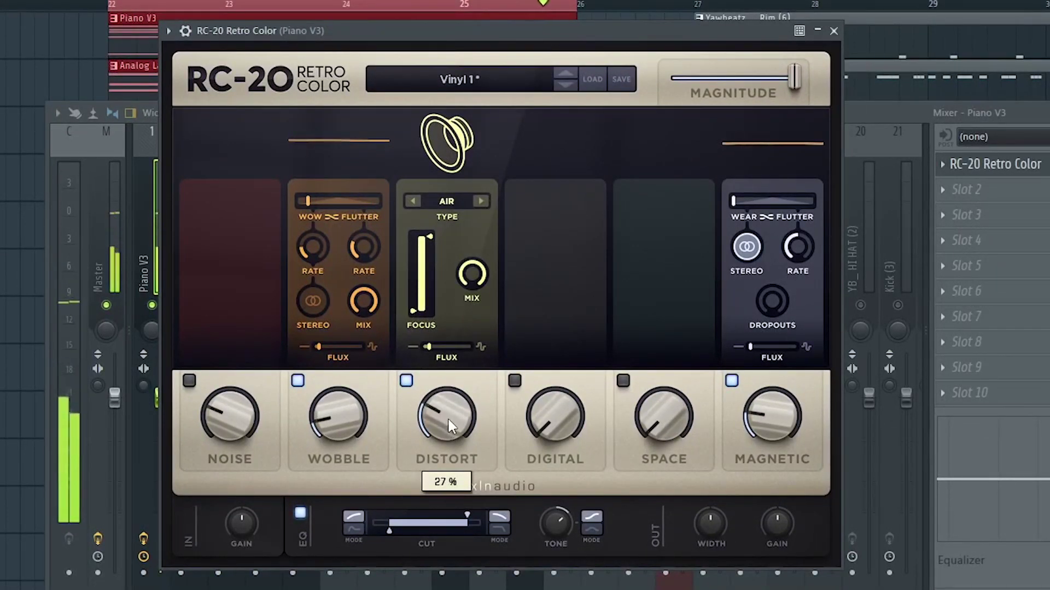
click(622, 380)
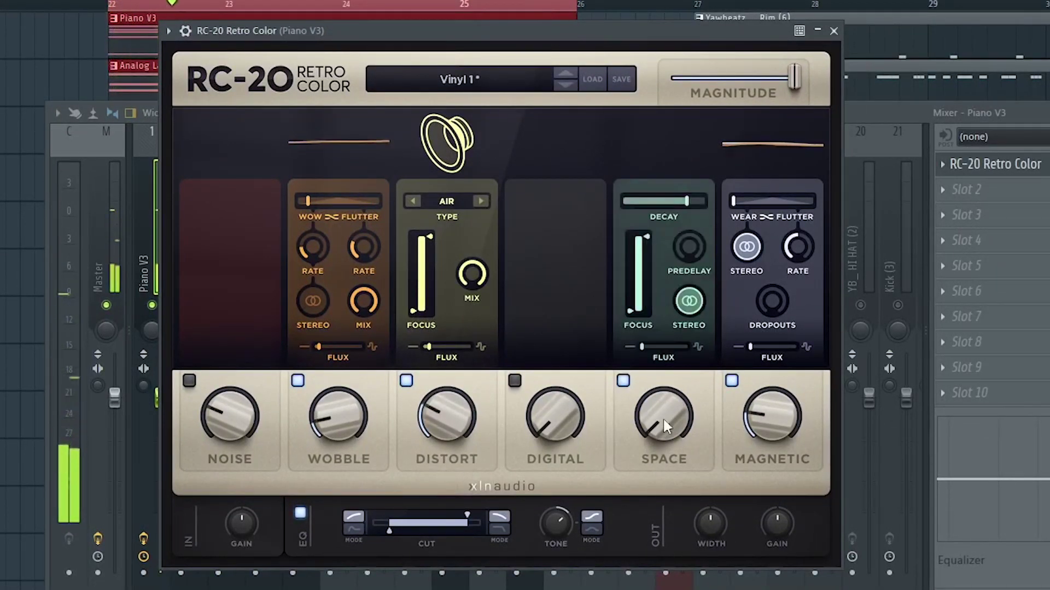
drag(664, 420, 663, 384)
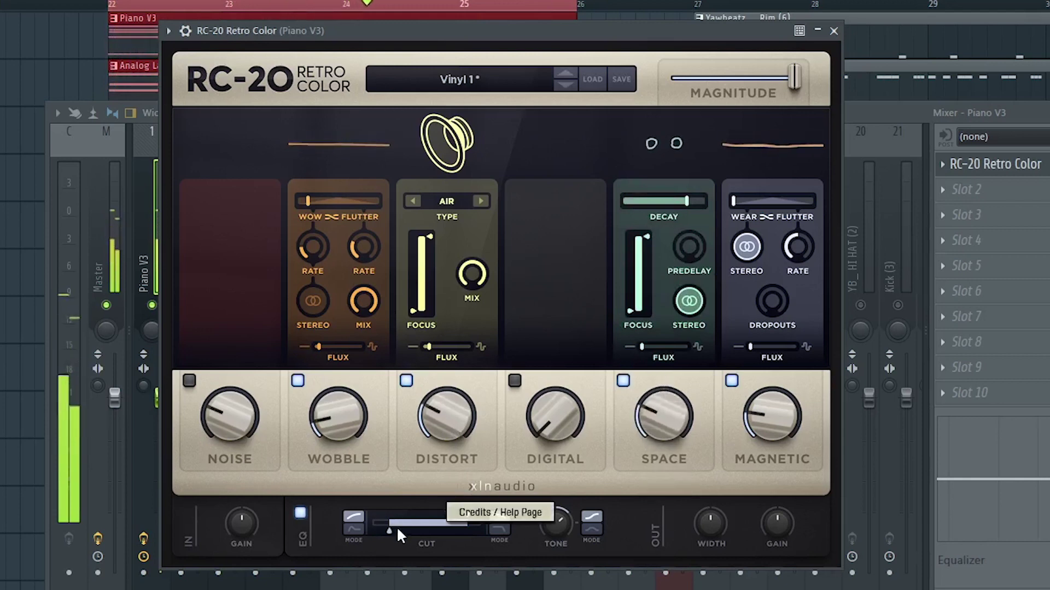
drag(388, 529, 462, 514)
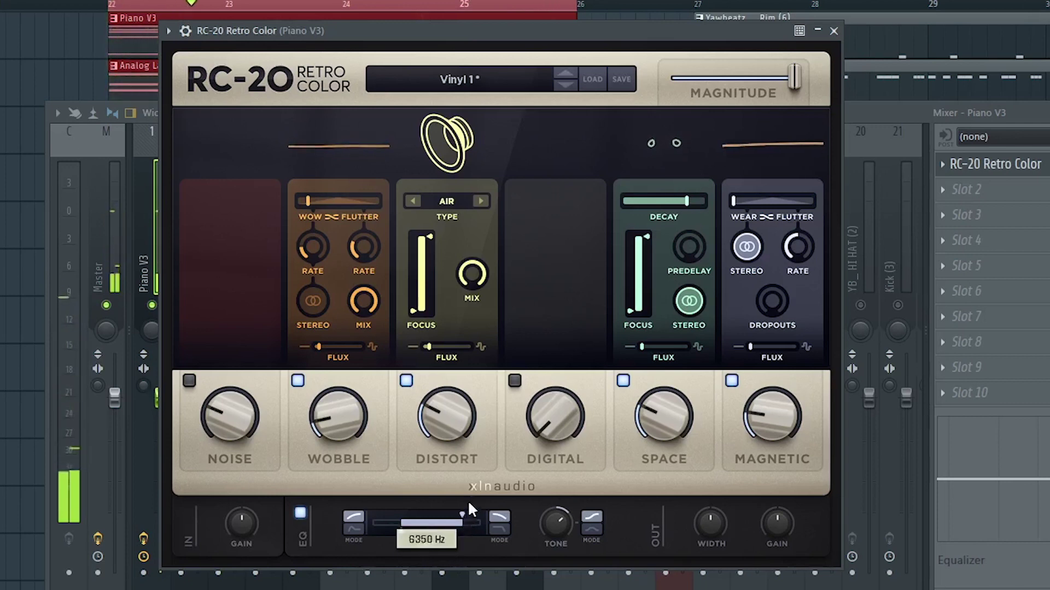
click(842, 37)
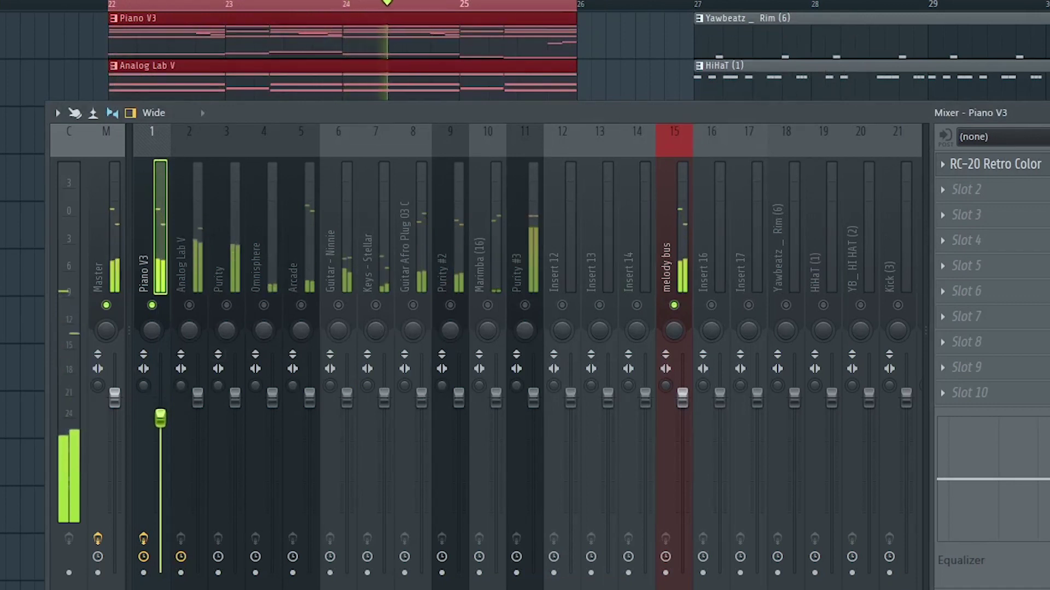
Step: Solo Analog Lab V and add Fruity Parametric EQ 2 with a band 1 low cut near 70 Hz
right_click(189, 305)
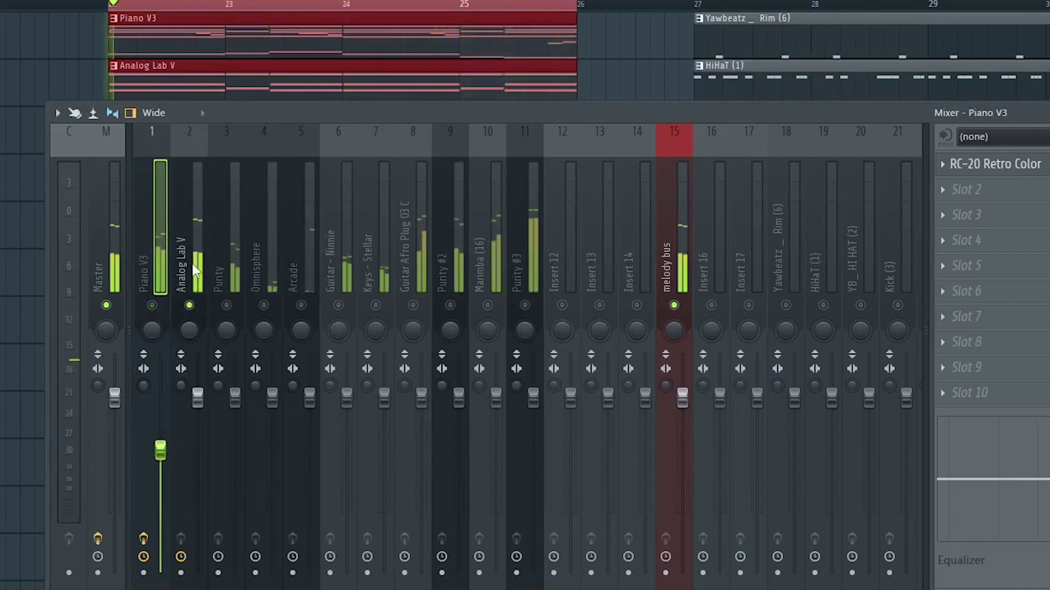
click(201, 307)
click(965, 164)
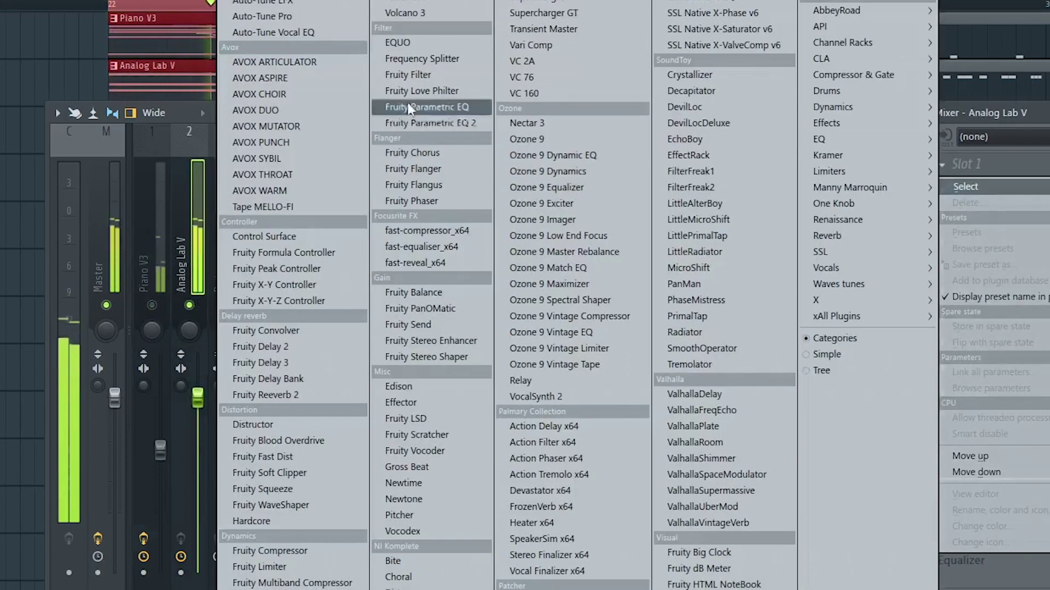
click(446, 129)
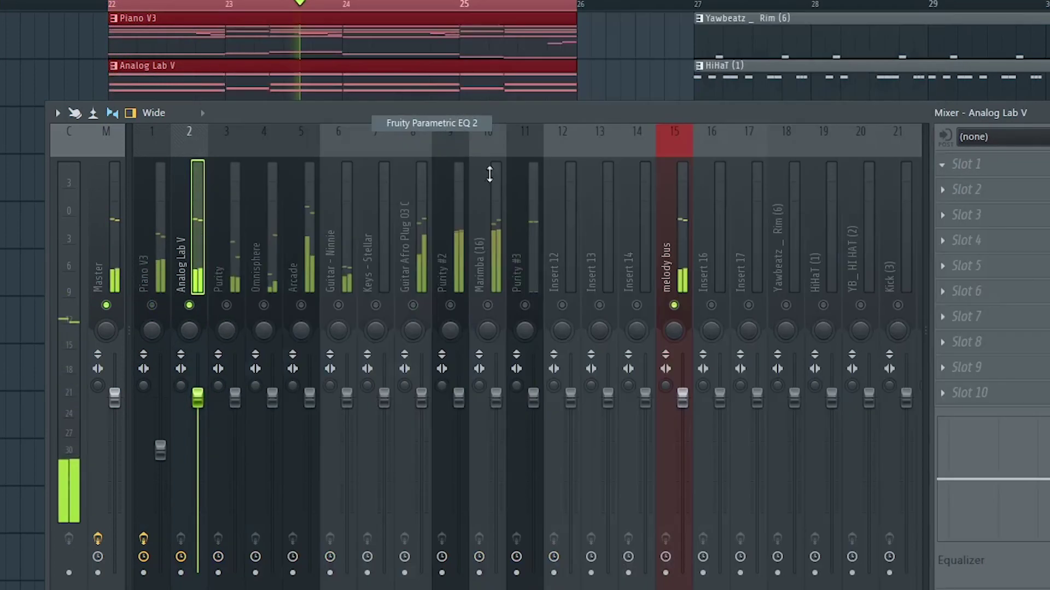
drag(219, 173, 597, 121)
click(695, 145)
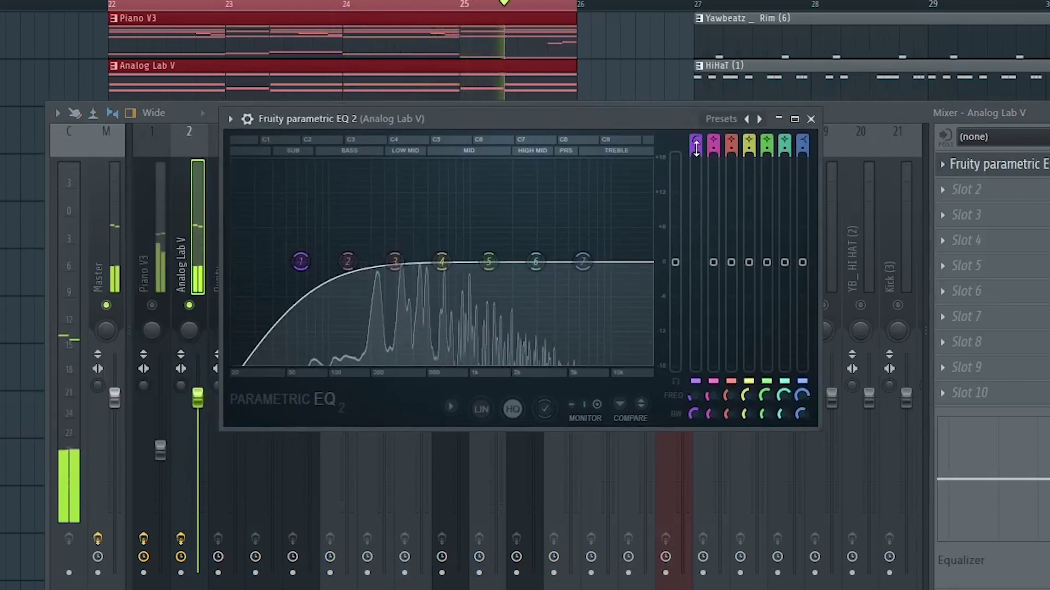
drag(298, 263, 368, 261)
click(811, 119)
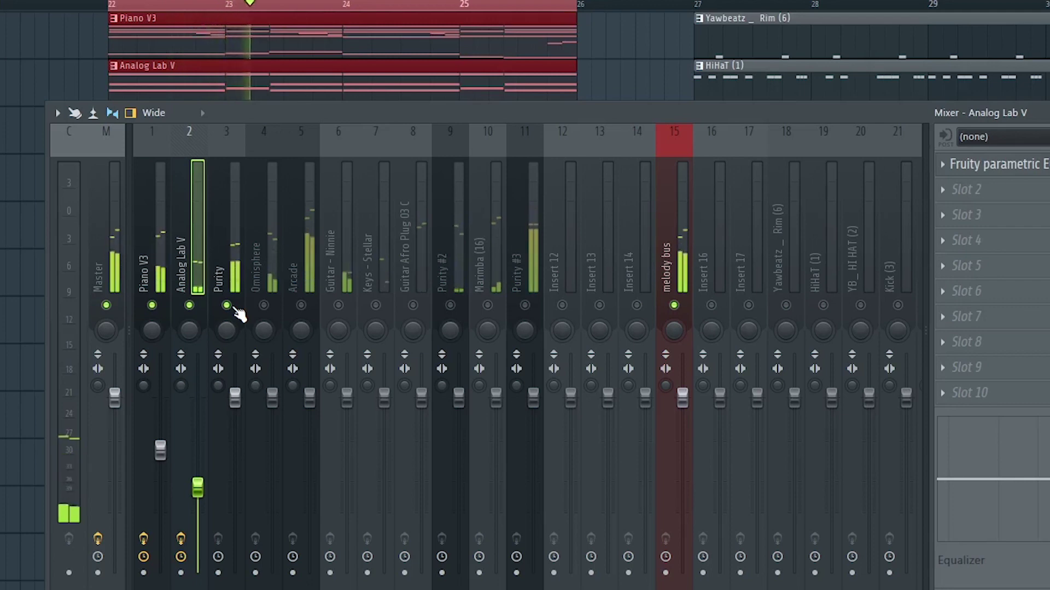
Step: Solo the Purity channel on insert 3, keeping only it soloed
right_click(227, 305)
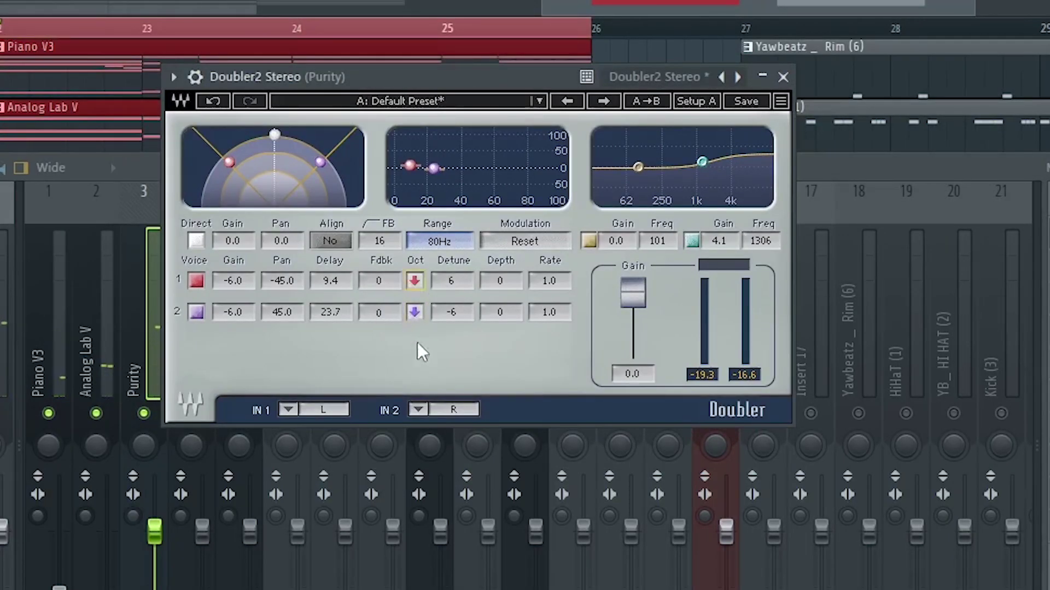
right_click(144, 414)
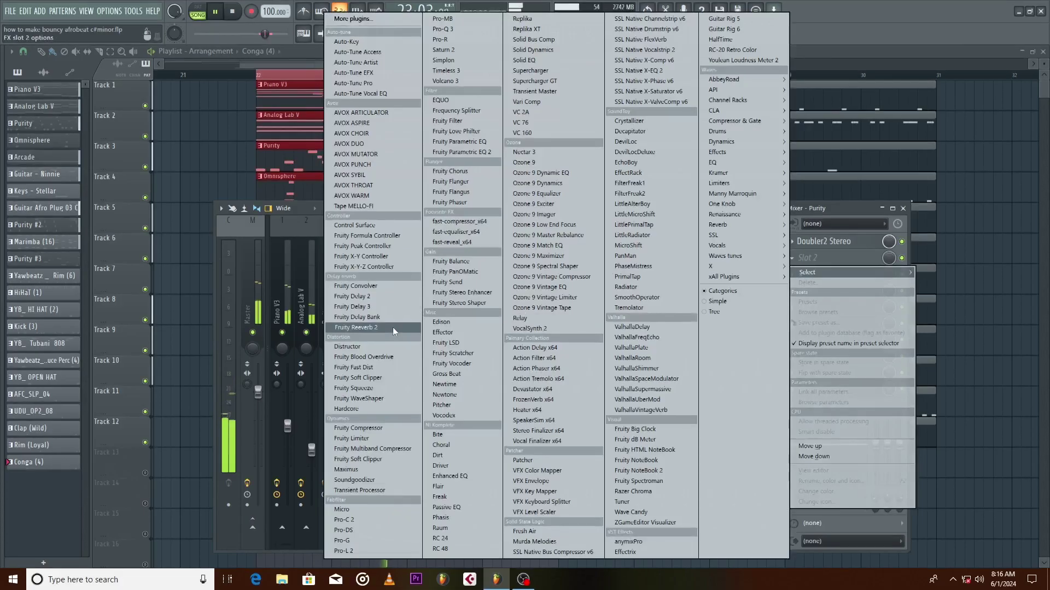
Step: Add Fruity Reeverb 2 to Purity and bring up the S1 Imager Stereo preset list
click(375, 328)
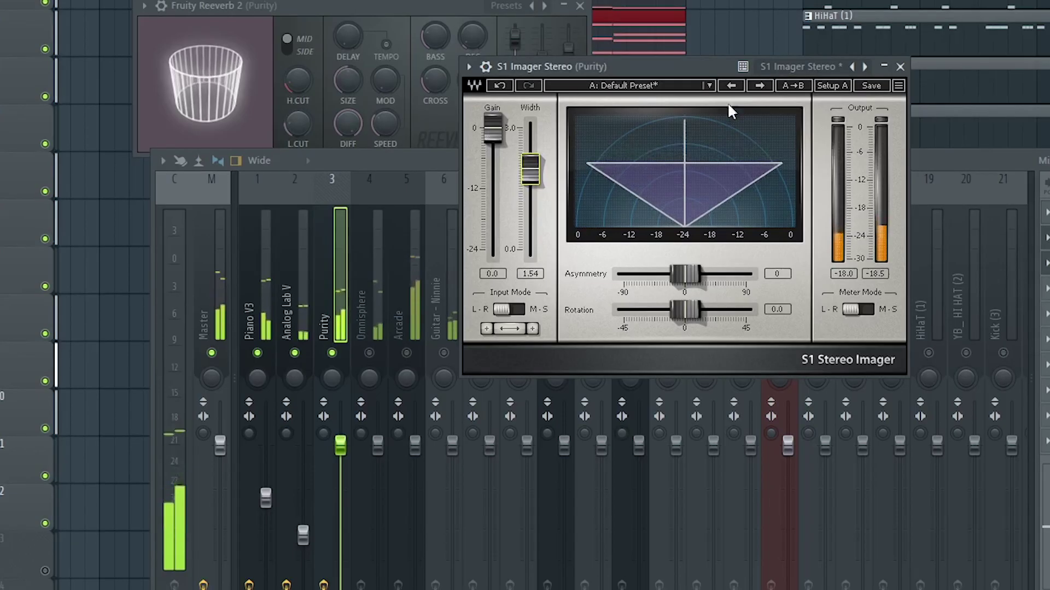
click(574, 162)
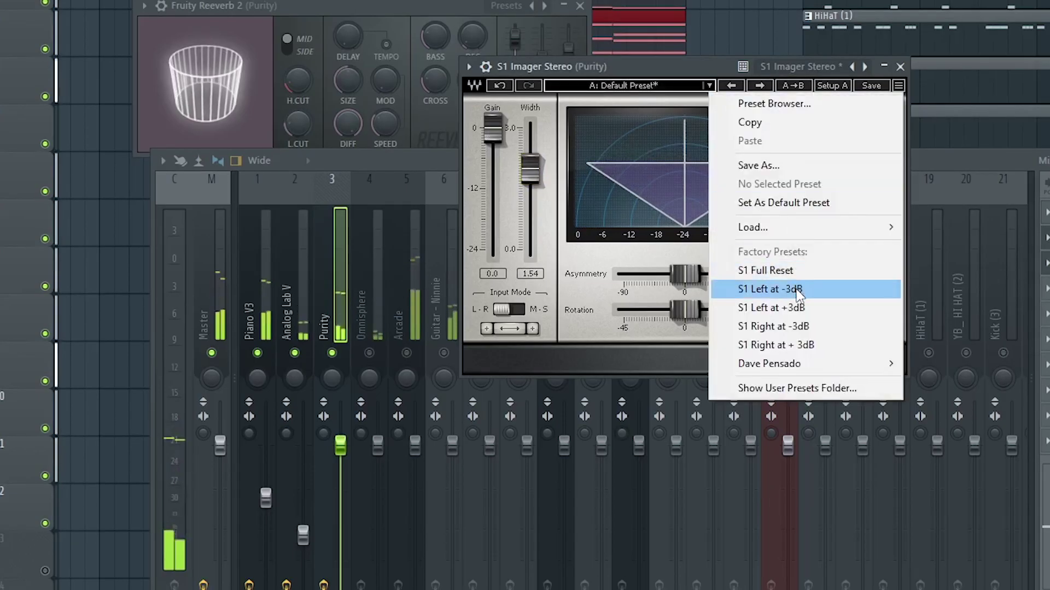
Step: Apply the Pensado 3D Width preset on Purity's S1 Imager and lower Purity's fader
mouse_move(808, 366)
click(954, 364)
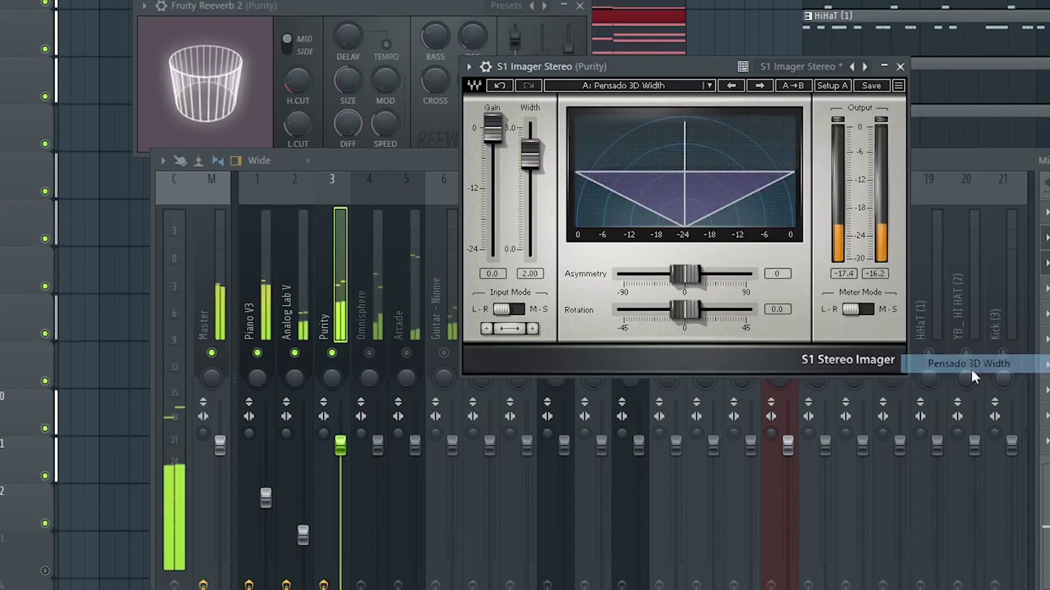
click(900, 66)
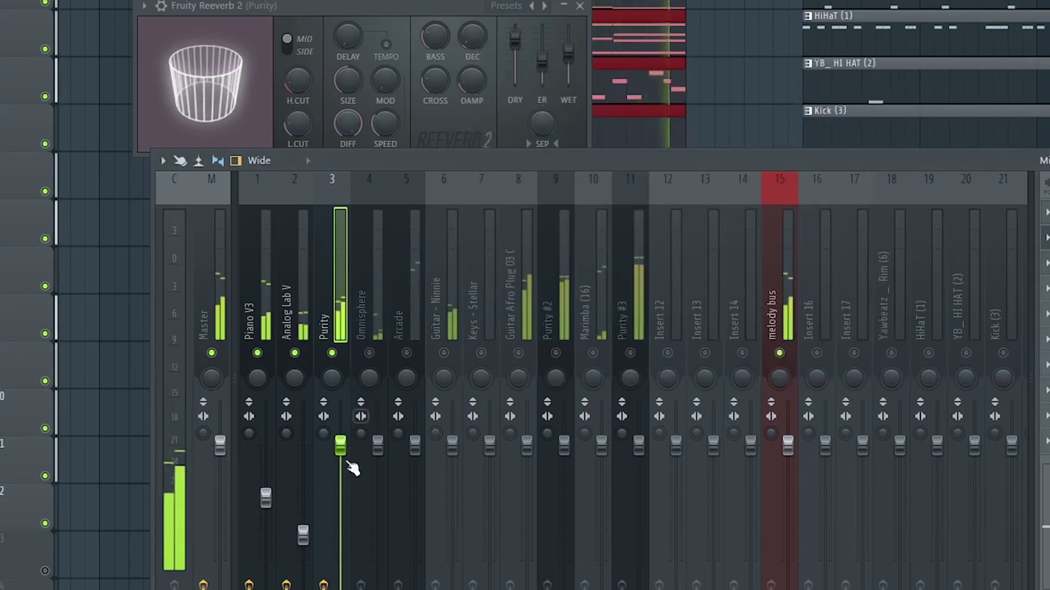
drag(340, 446, 341, 487)
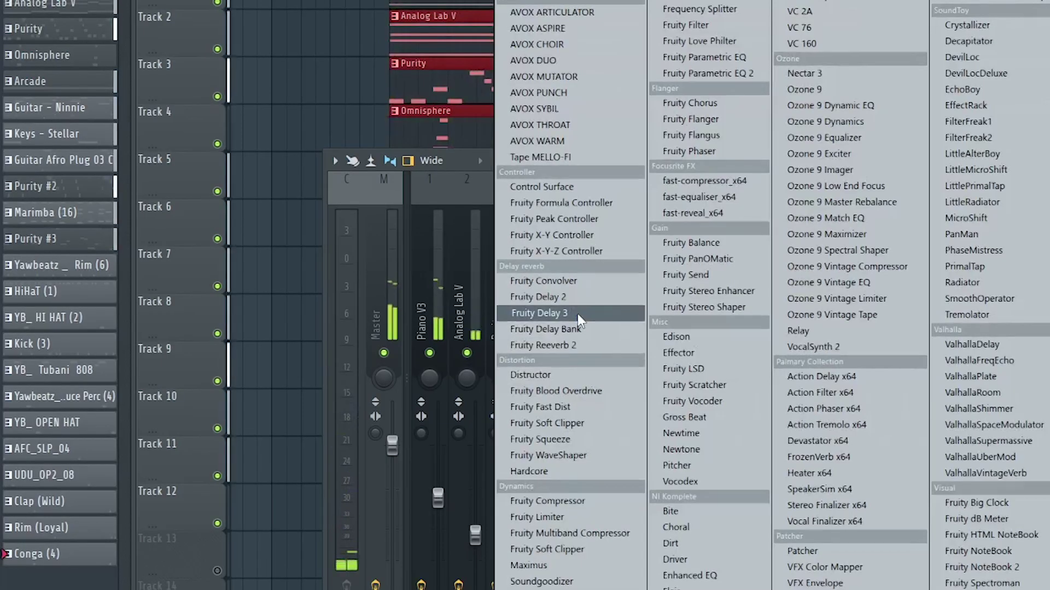
Step: Add Fruity Delay 3 to Omnisphere and raise its feedback cutoff
click(577, 313)
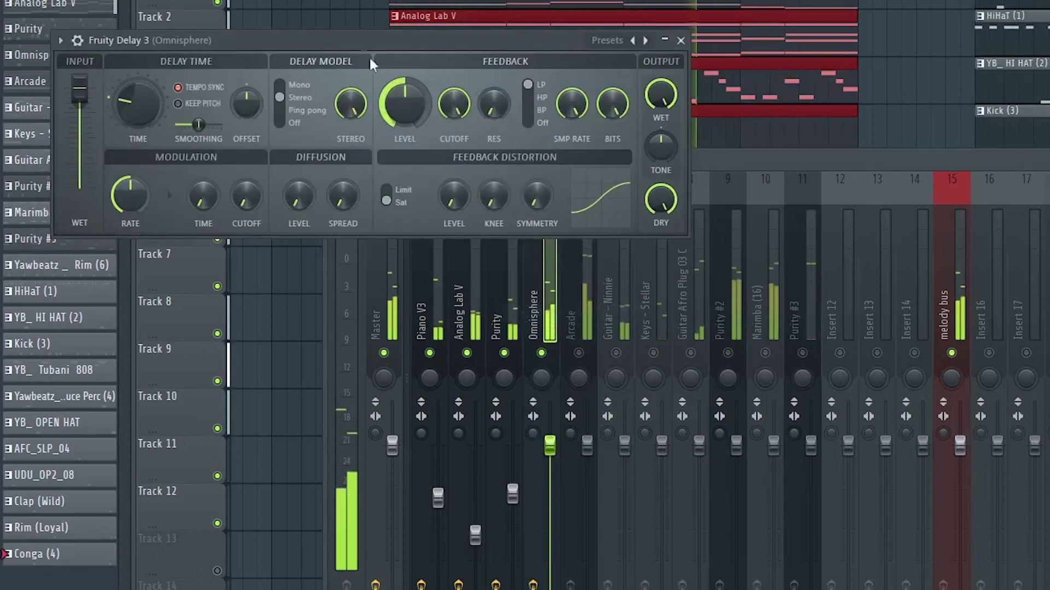
drag(388, 40, 733, 41)
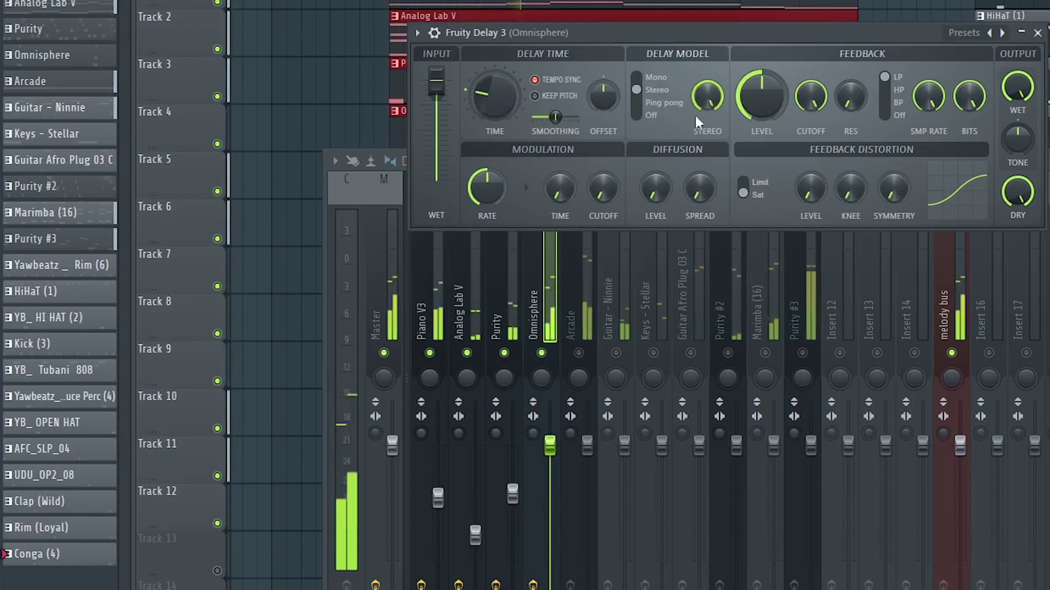
drag(818, 97, 818, 90)
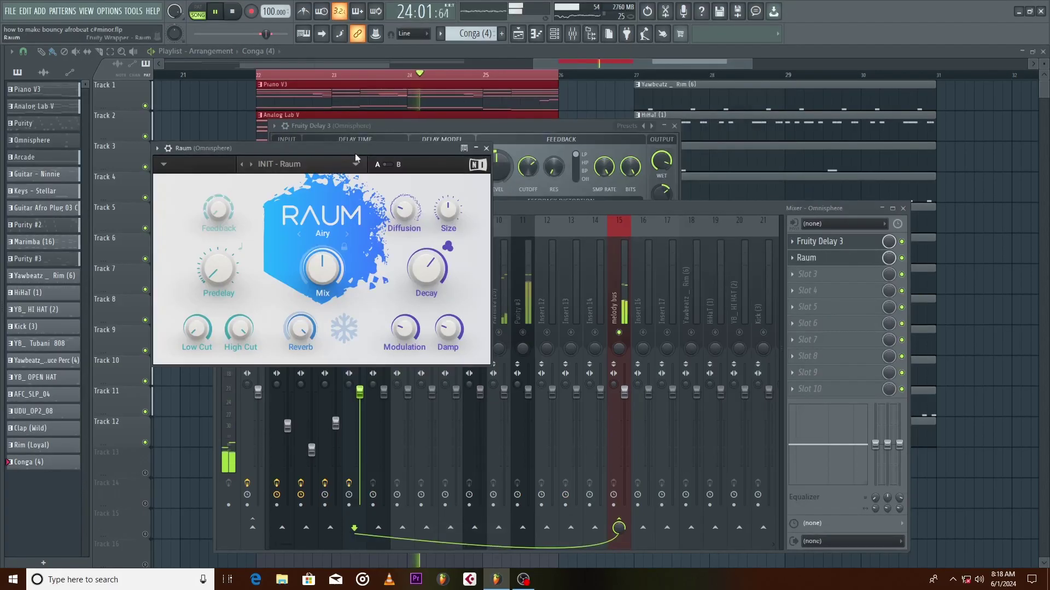
drag(356, 153, 472, 146)
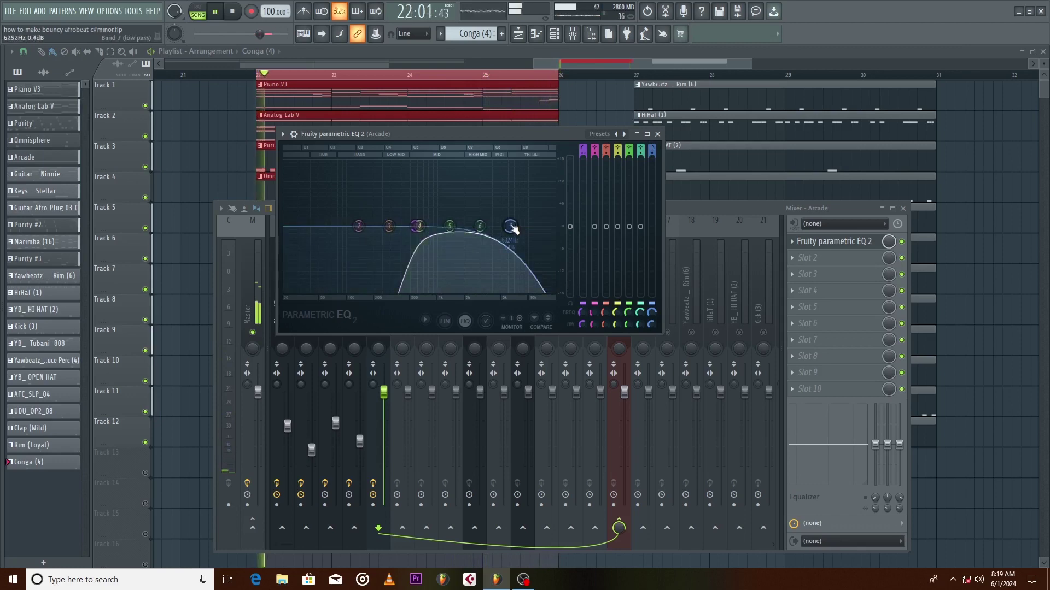
Step: Push Arcade's EQ band 1 low cut higher and add a Raum reverb after it
drag(416, 227, 444, 226)
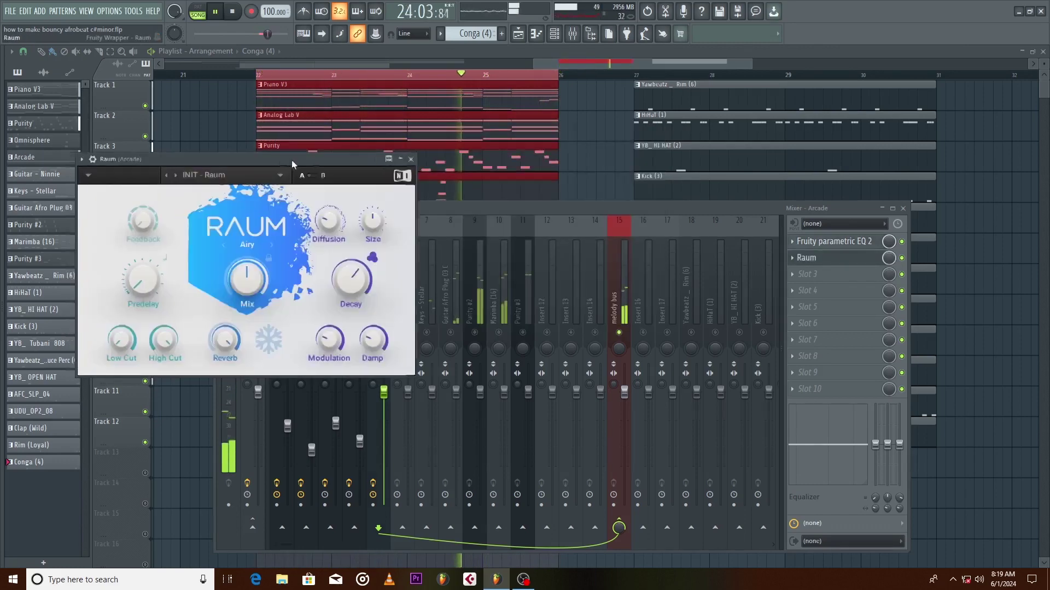
drag(291, 159, 517, 137)
mouse_move(469, 269)
mouse_move(585, 250)
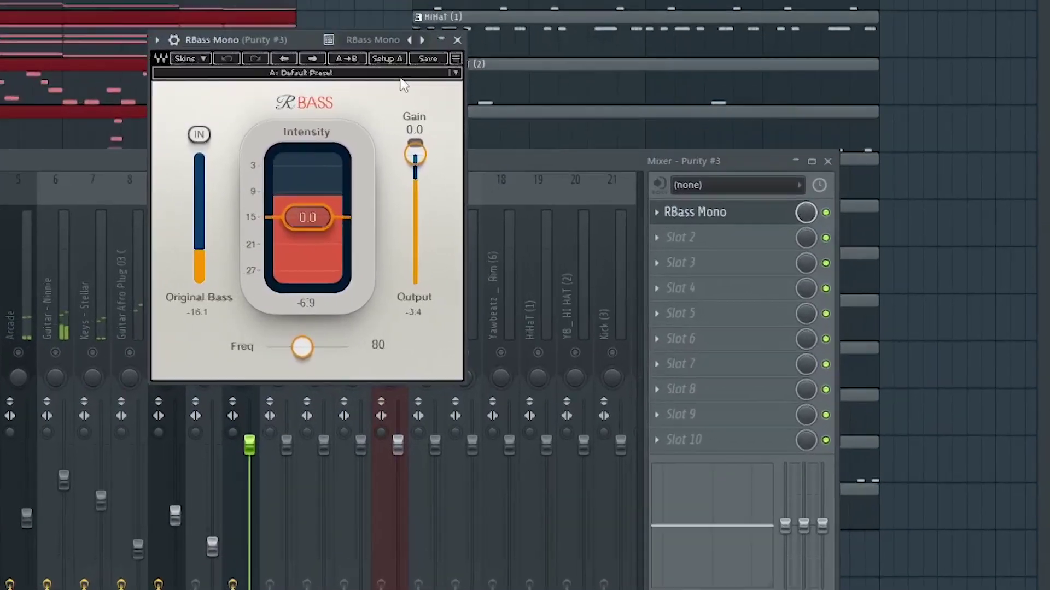
Step: Load the Big Bottoms factory preset in Purity #3's RBass Mono at about 1.5 intensity
click(651, 136)
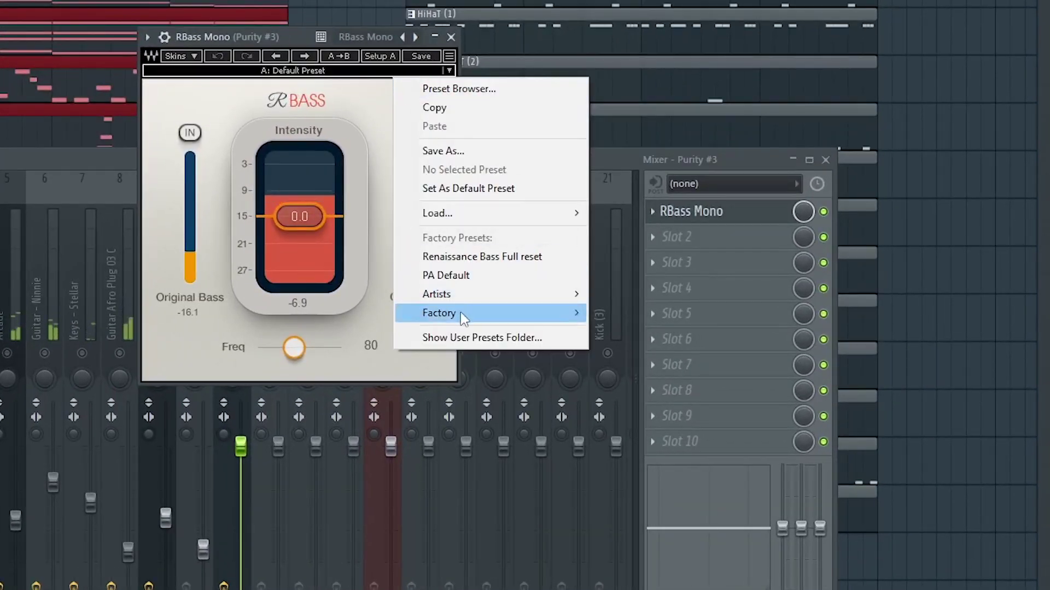
mouse_move(462, 313)
click(642, 332)
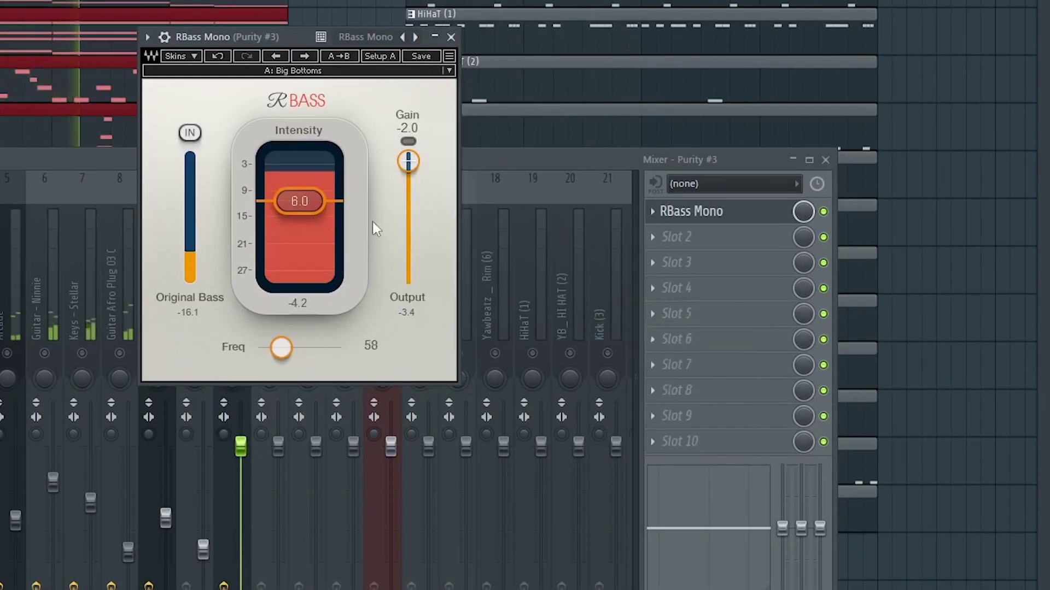
drag(316, 203, 316, 213)
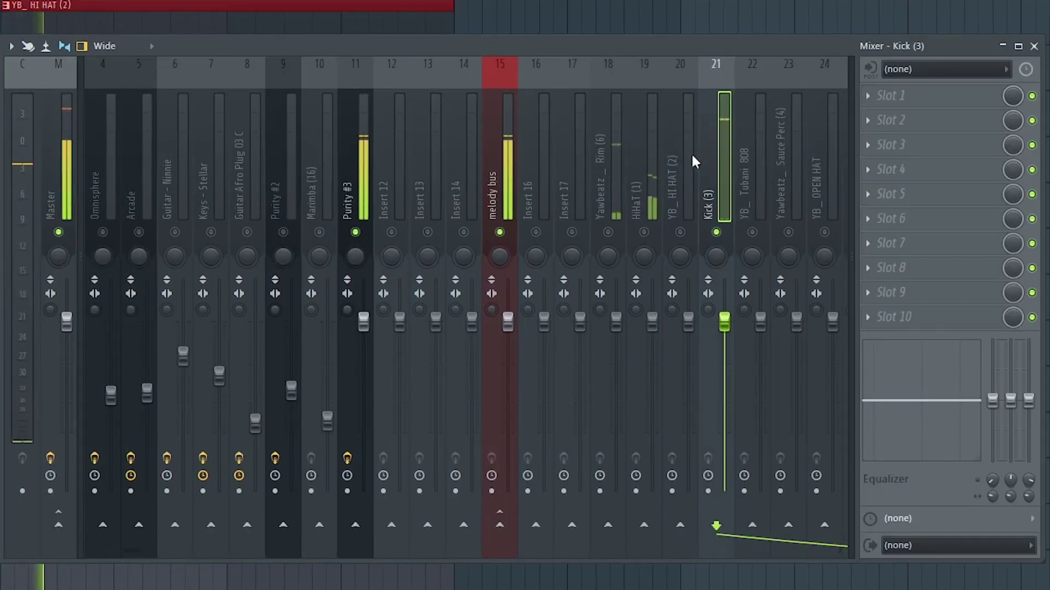
Step: Lower the Kick (3) and Purity #3 mixer faders
scroll(692, 156, down, 3)
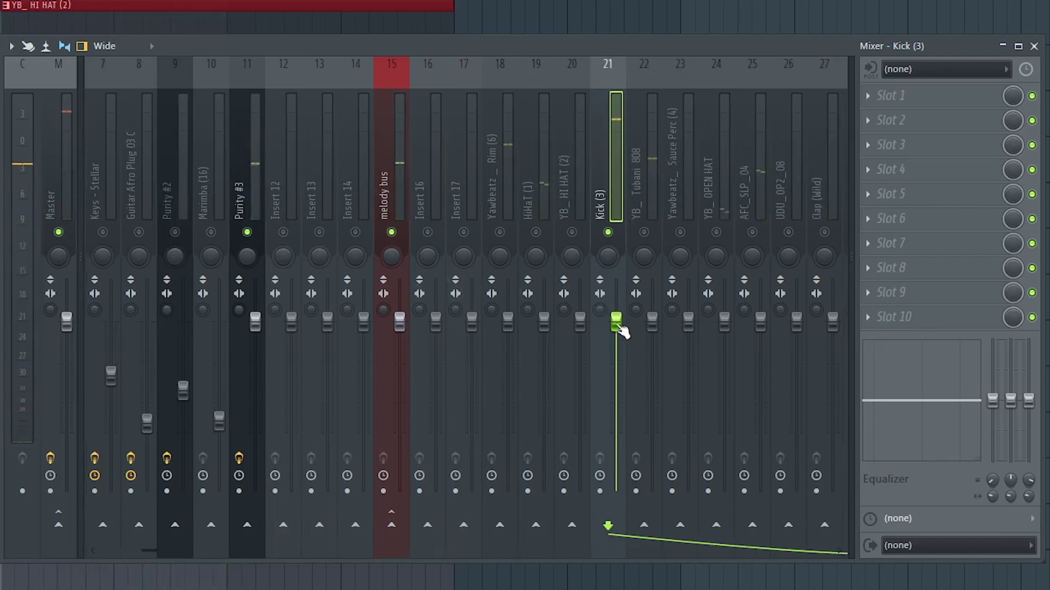
drag(623, 328, 623, 361)
click(251, 185)
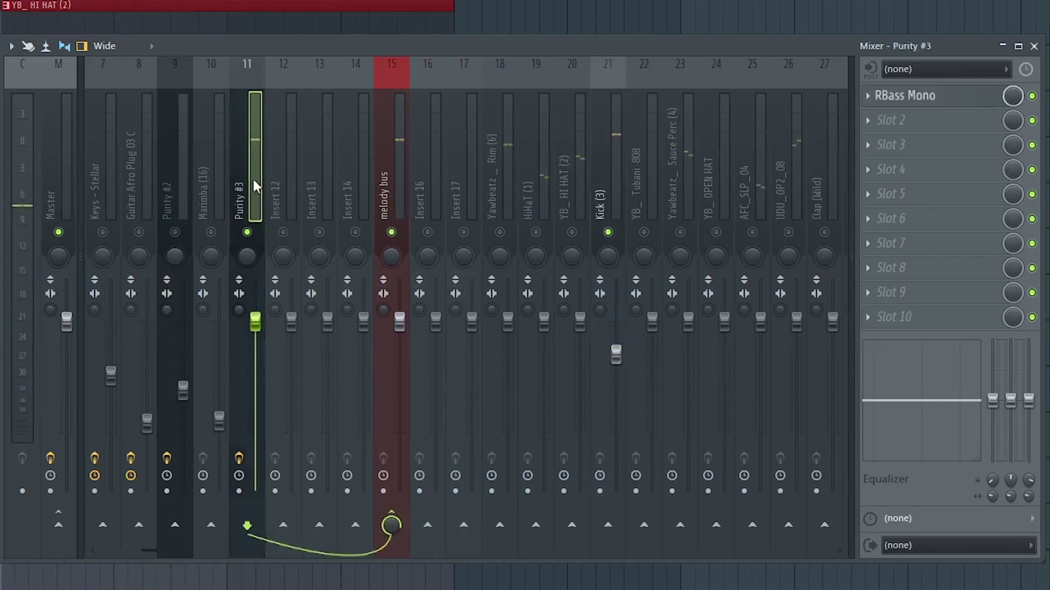
drag(256, 321, 255, 383)
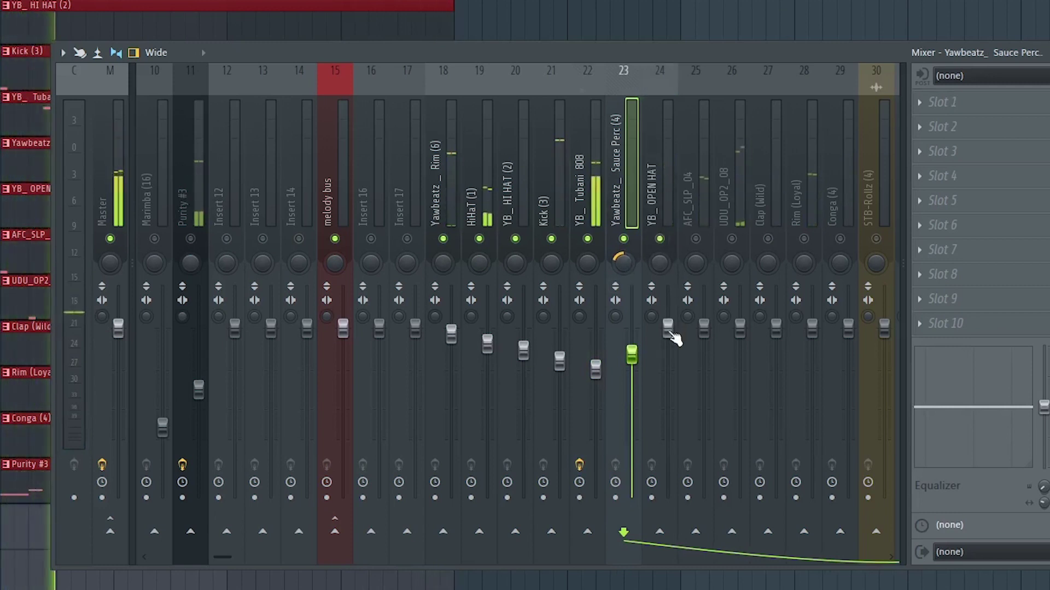
Step: Reset the YB_ OPEN HAT pan to centre and select the drum bus track
click(669, 330)
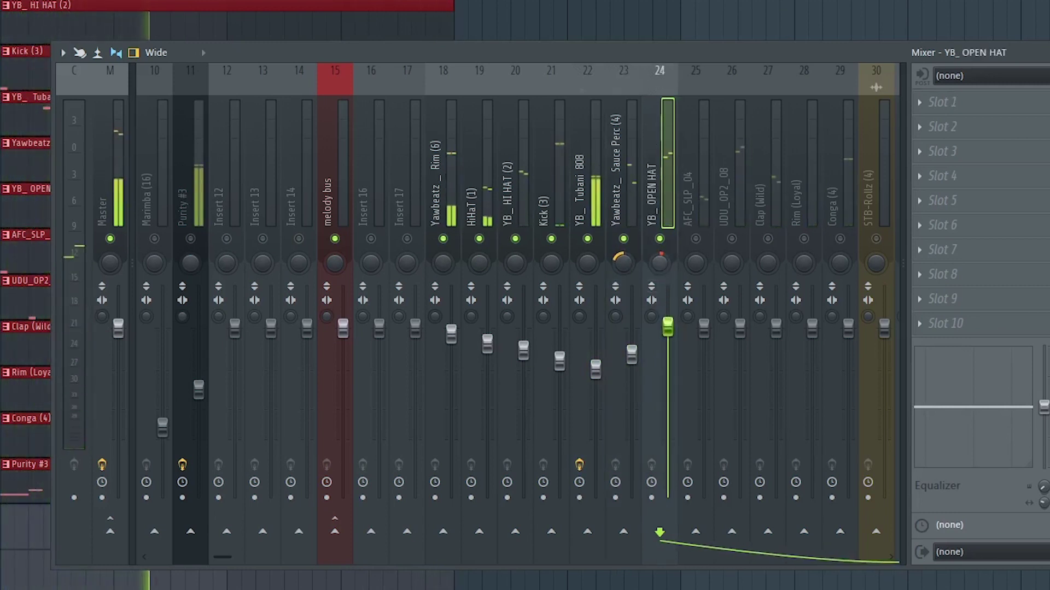
right_click(661, 265)
click(689, 278)
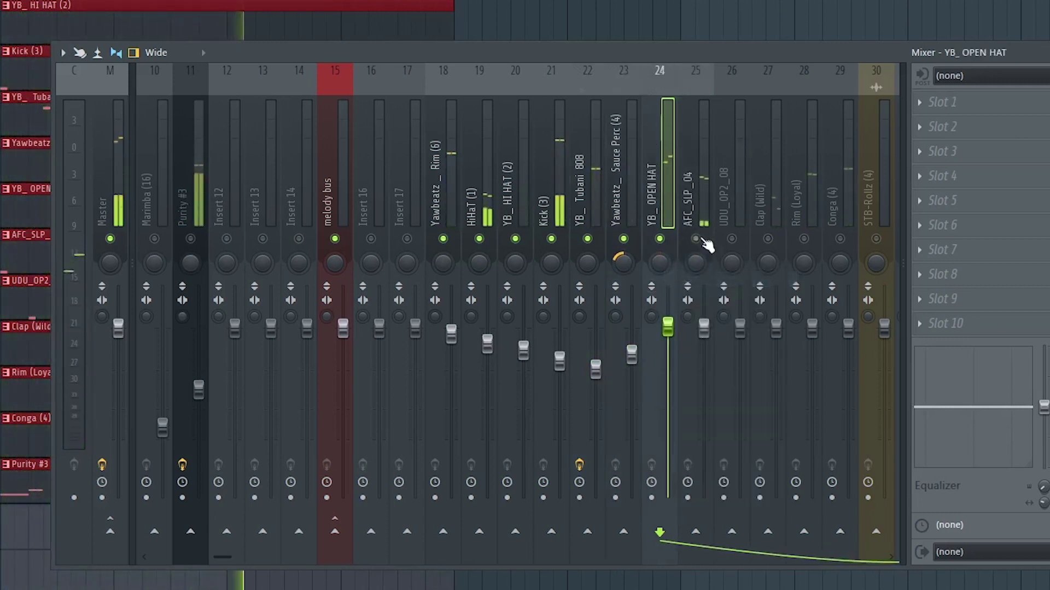
scroll(727, 191, down, 3)
click(755, 141)
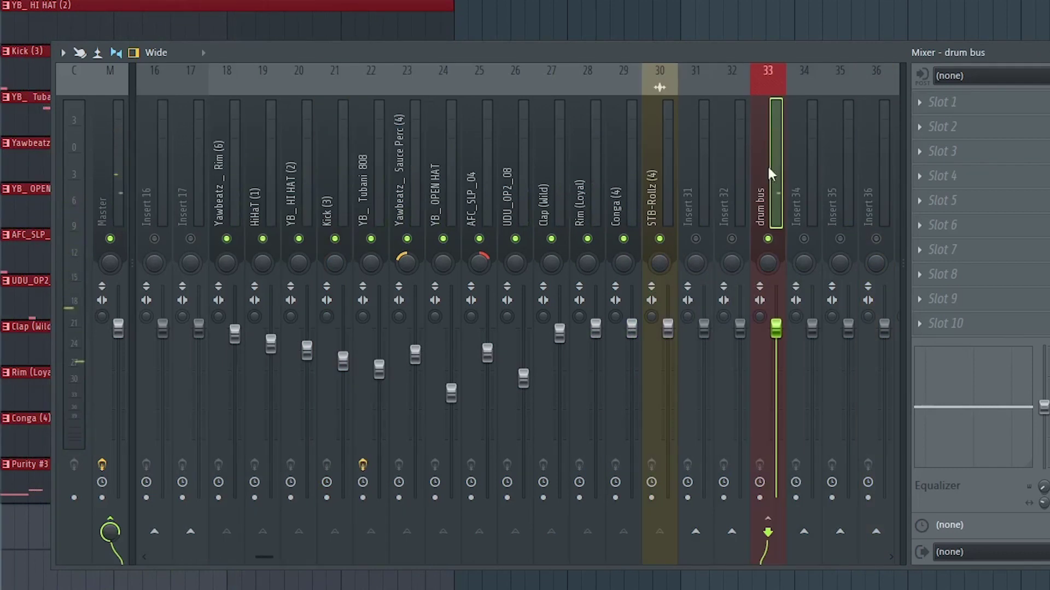
Step: Route the drum bus to insert 34 and load Fruity Send on it
right_click(808, 537)
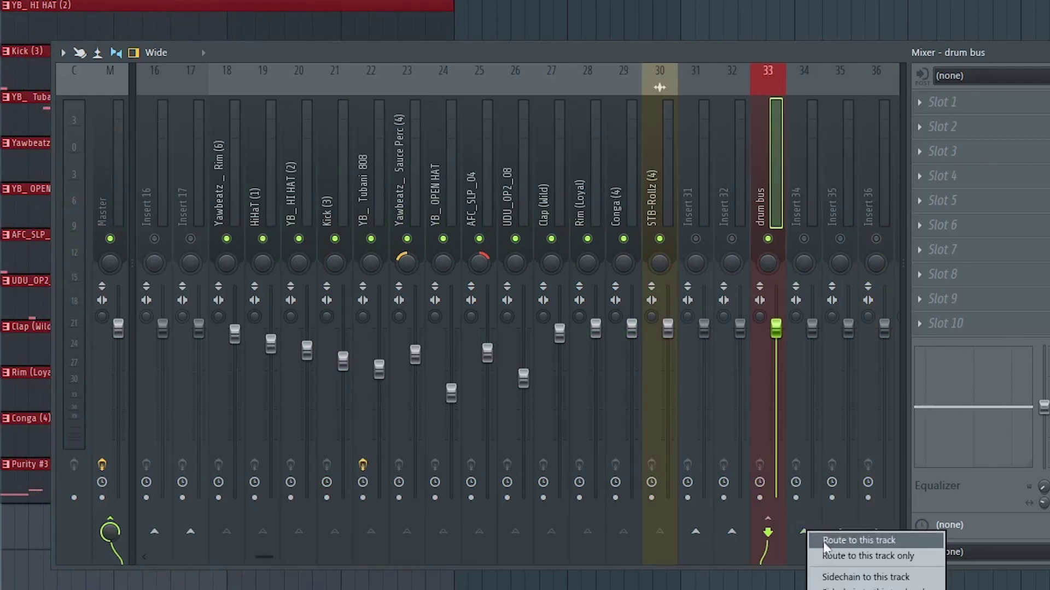
click(858, 575)
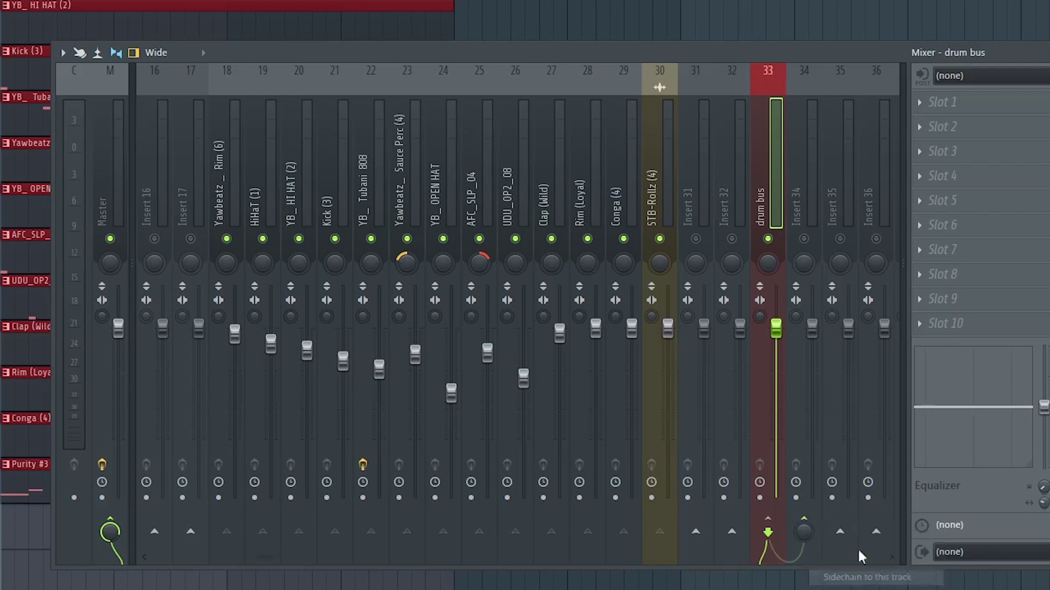
click(797, 171)
click(954, 103)
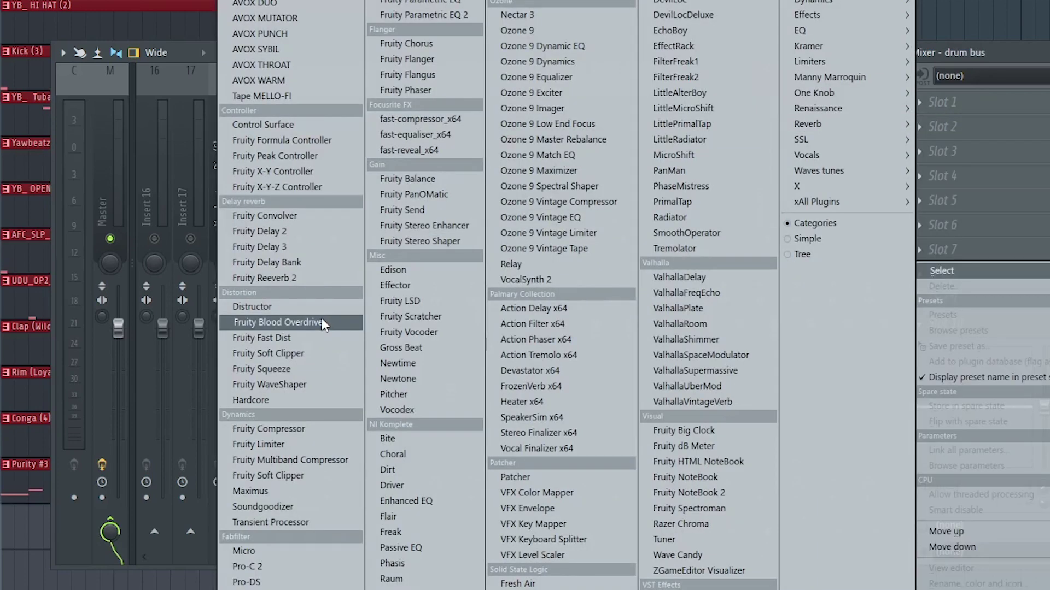
click(447, 211)
Step: Set the Fruity Send destination to the reverb track
drag(2, 48, 481, 46)
click(437, 109)
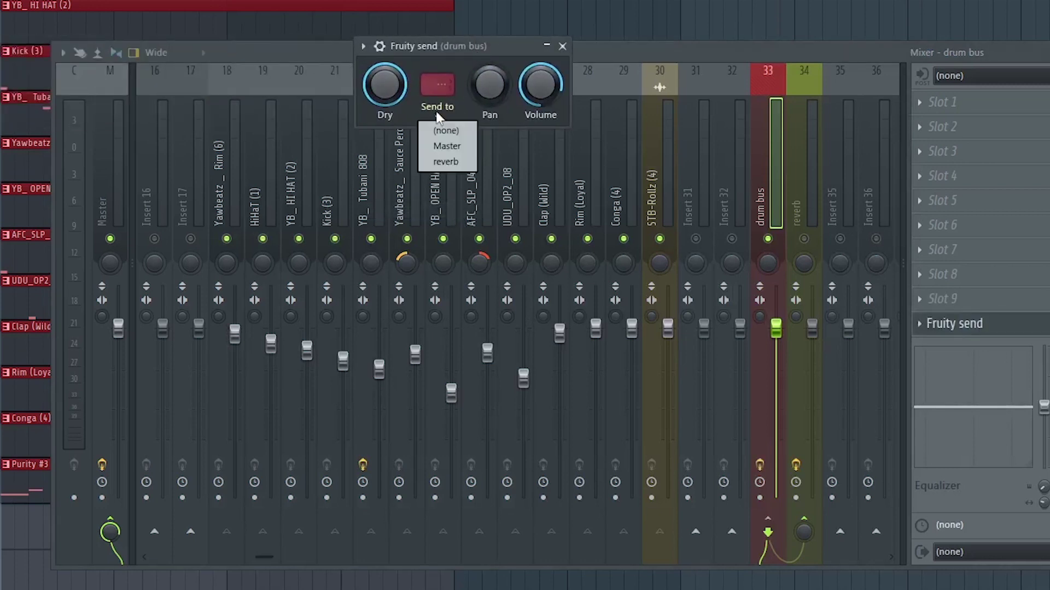
click(448, 162)
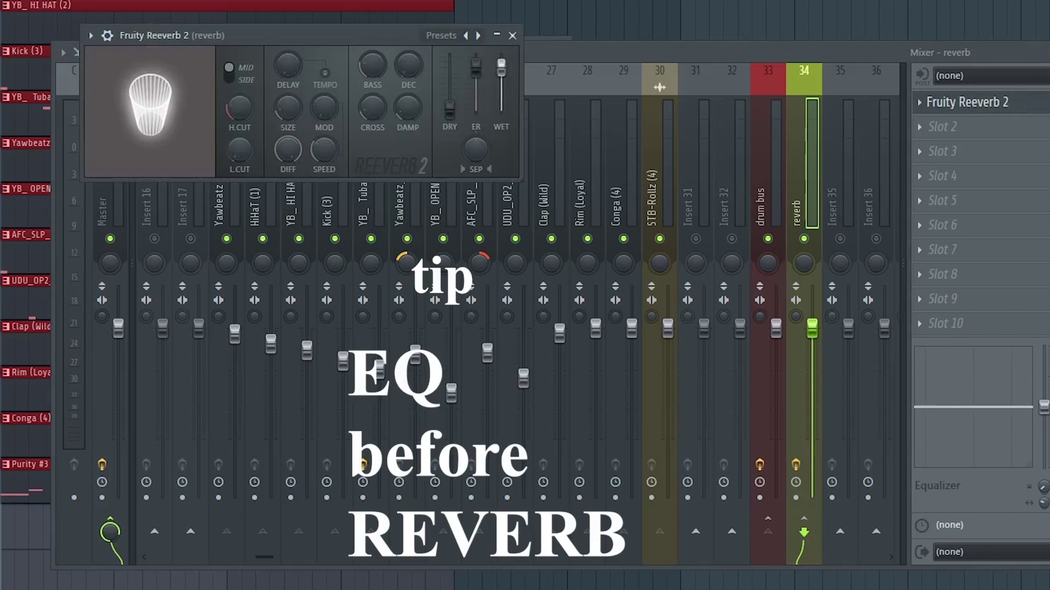
Step: Raise the Pro-Q 3 low cut on the reverb to about 856 Hz and audition it
click(513, 36)
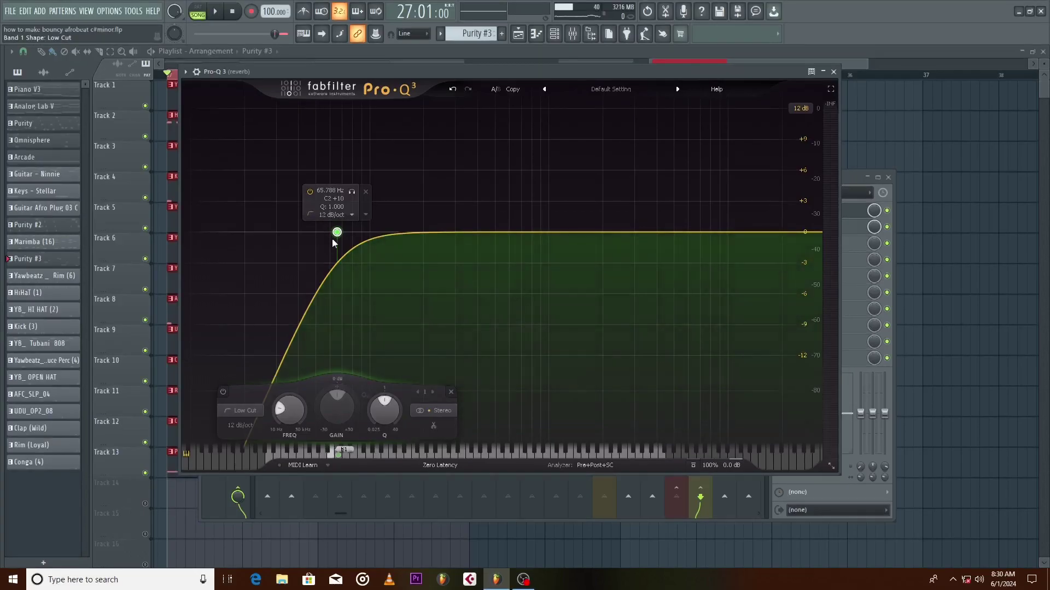
drag(340, 235, 536, 243)
key(space)
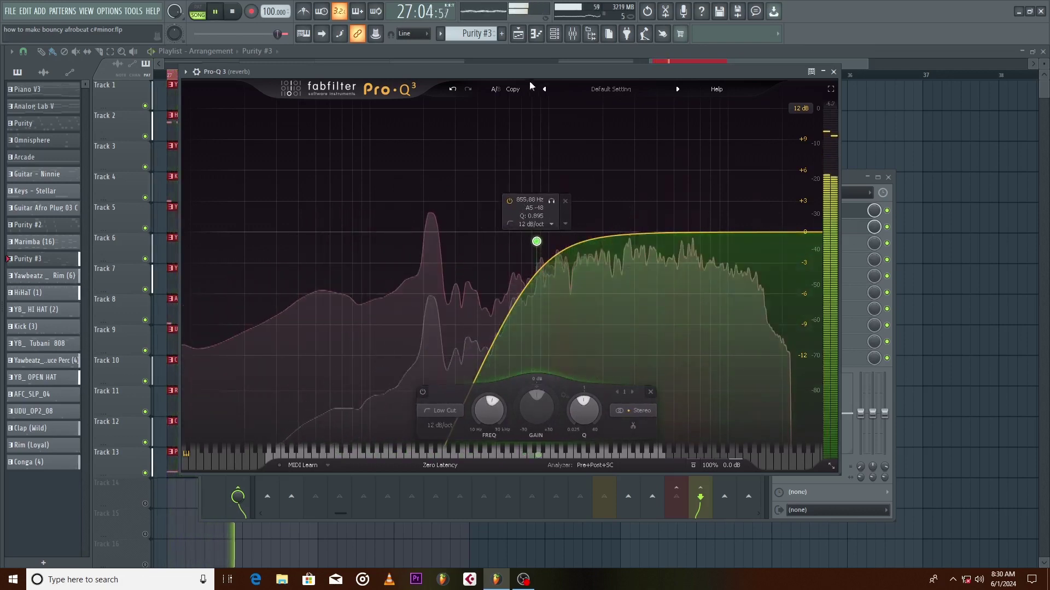
drag(531, 73, 449, 132)
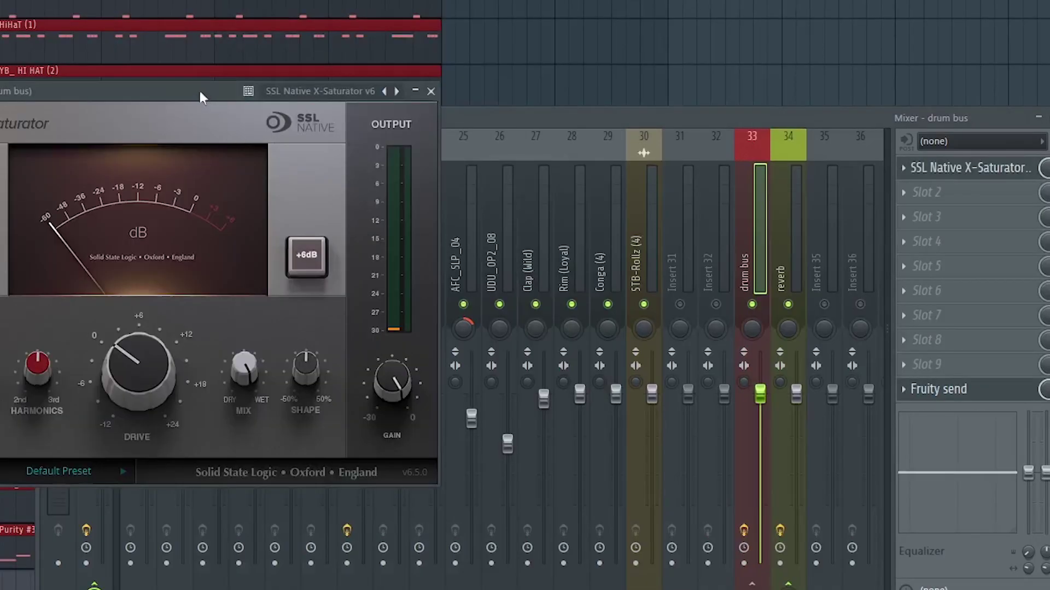
drag(198, 96, 471, 51)
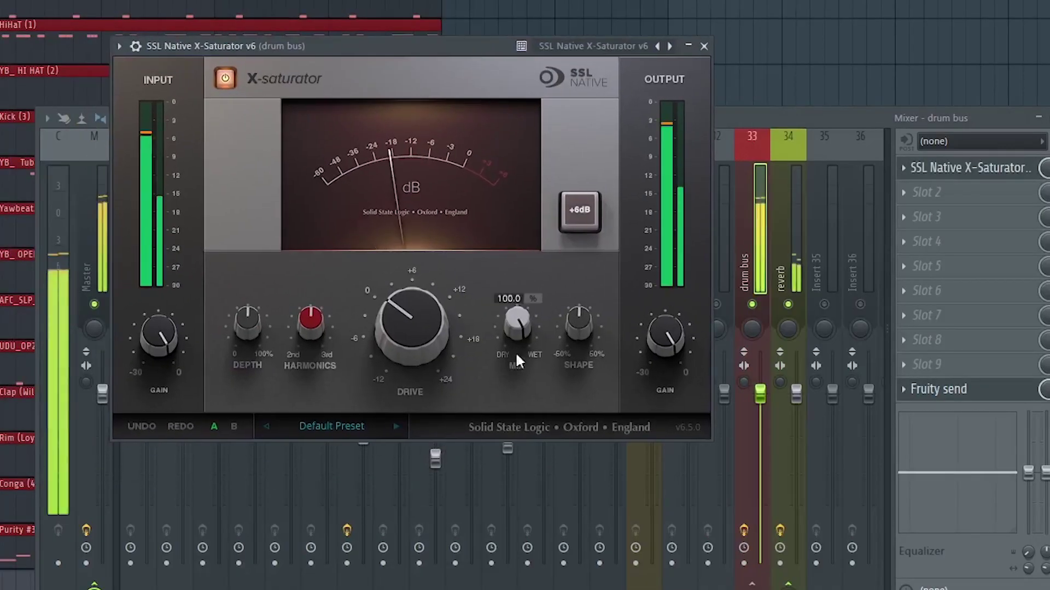
Step: Turn the drum bus SSL Bus Compressor's Attack down for a faster attack
click(597, 47)
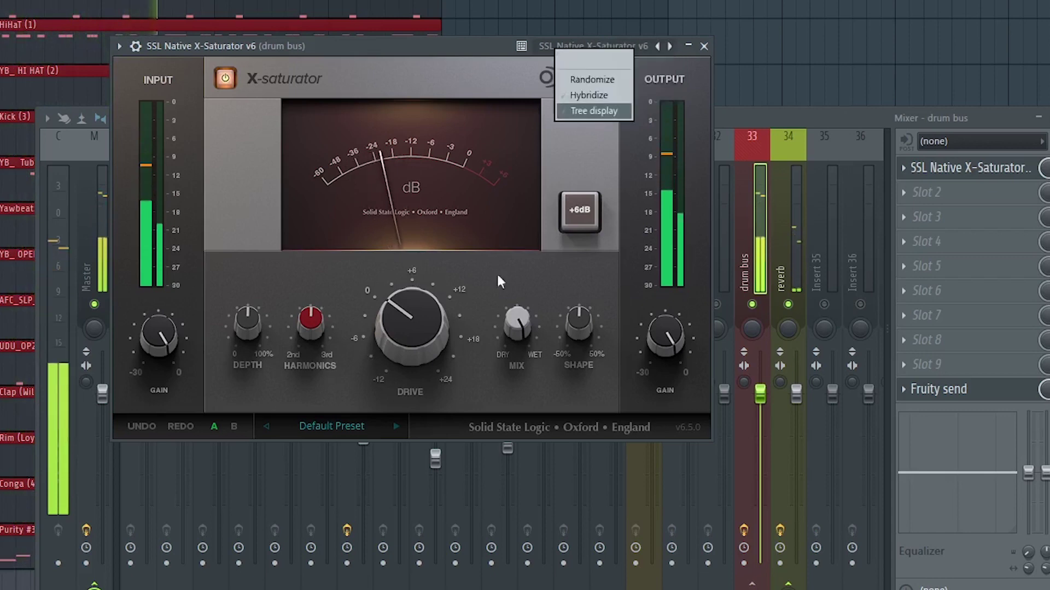
click(413, 313)
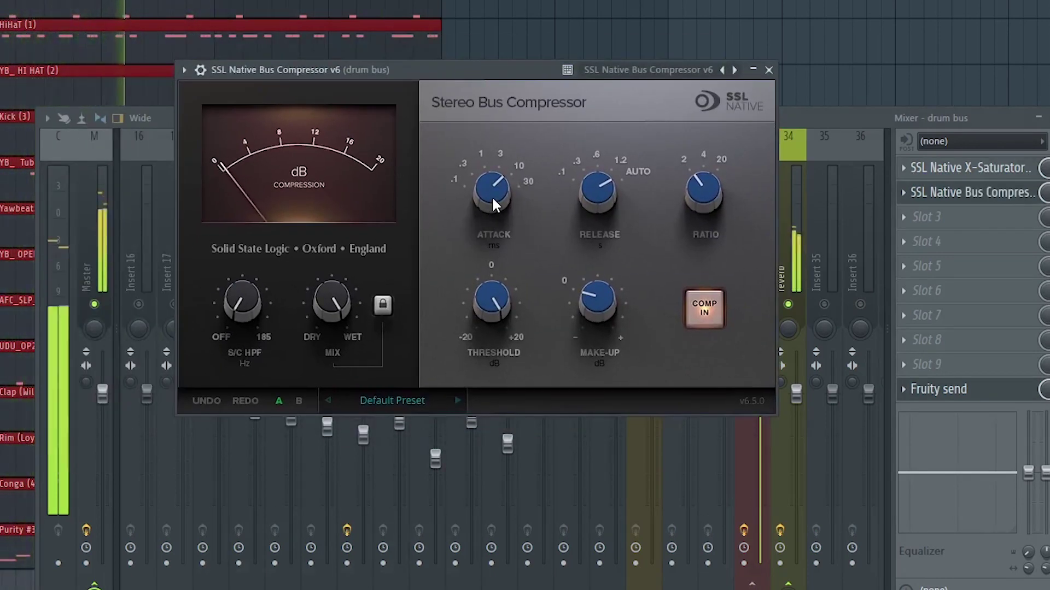
drag(491, 196, 491, 258)
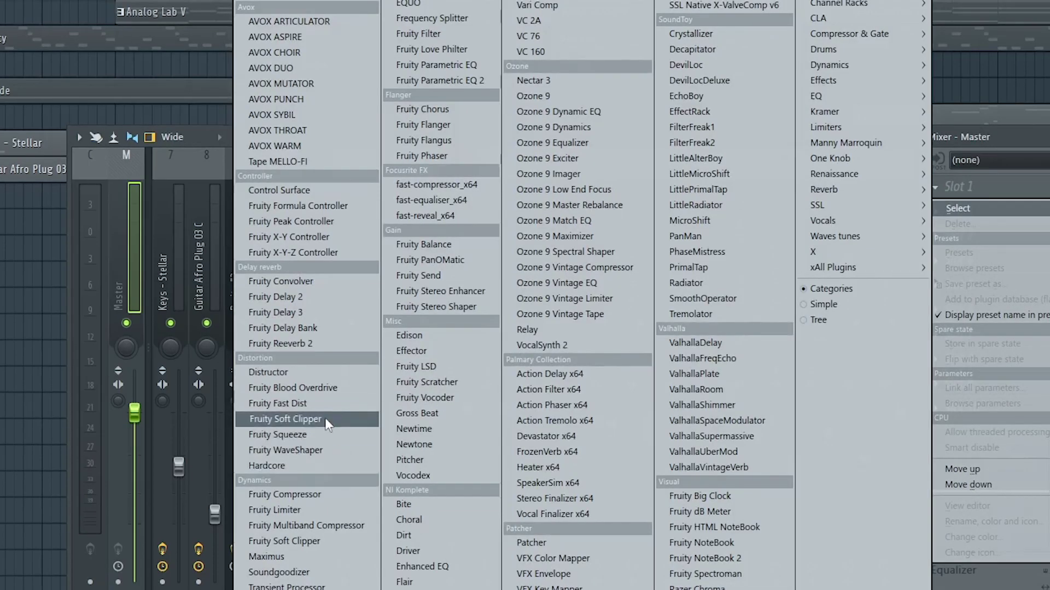
Step: Add Fruity Soft Clipper and Ozone 9 Maximizer to the master, using the Classic Master preset
click(325, 418)
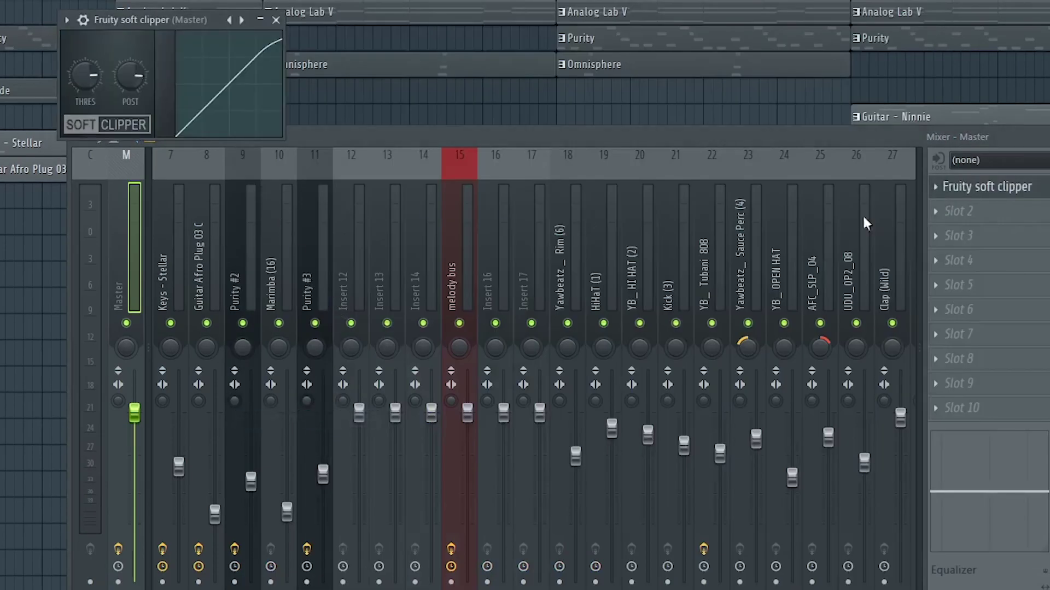
click(962, 212)
click(599, 235)
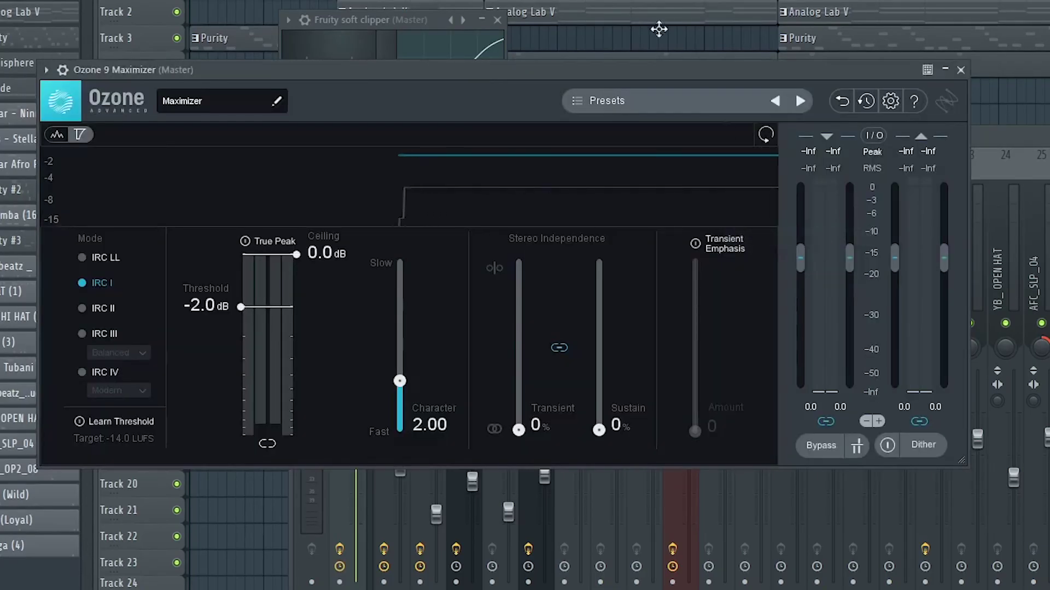
click(700, 99)
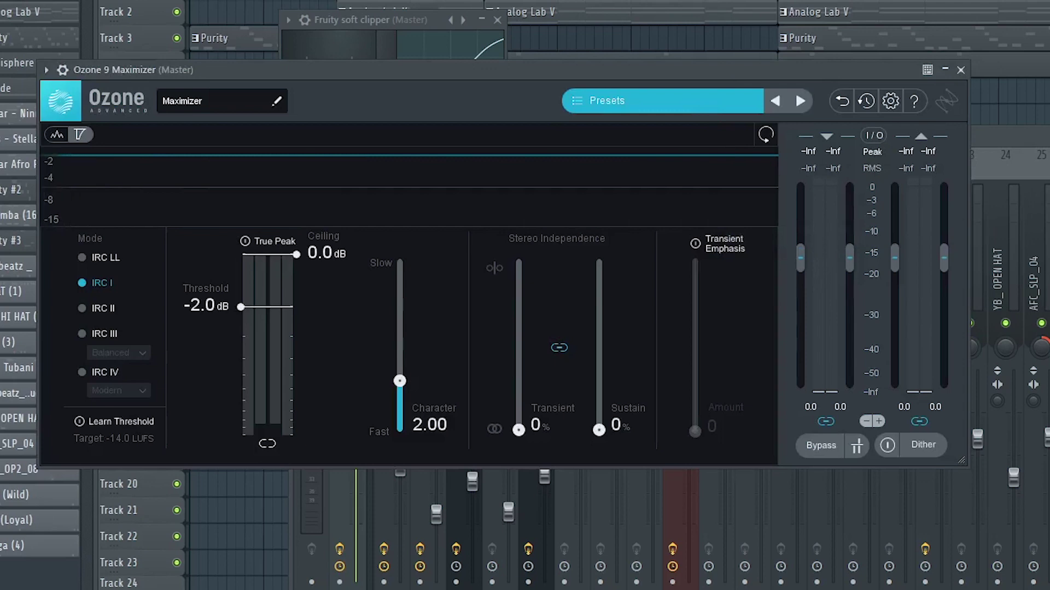